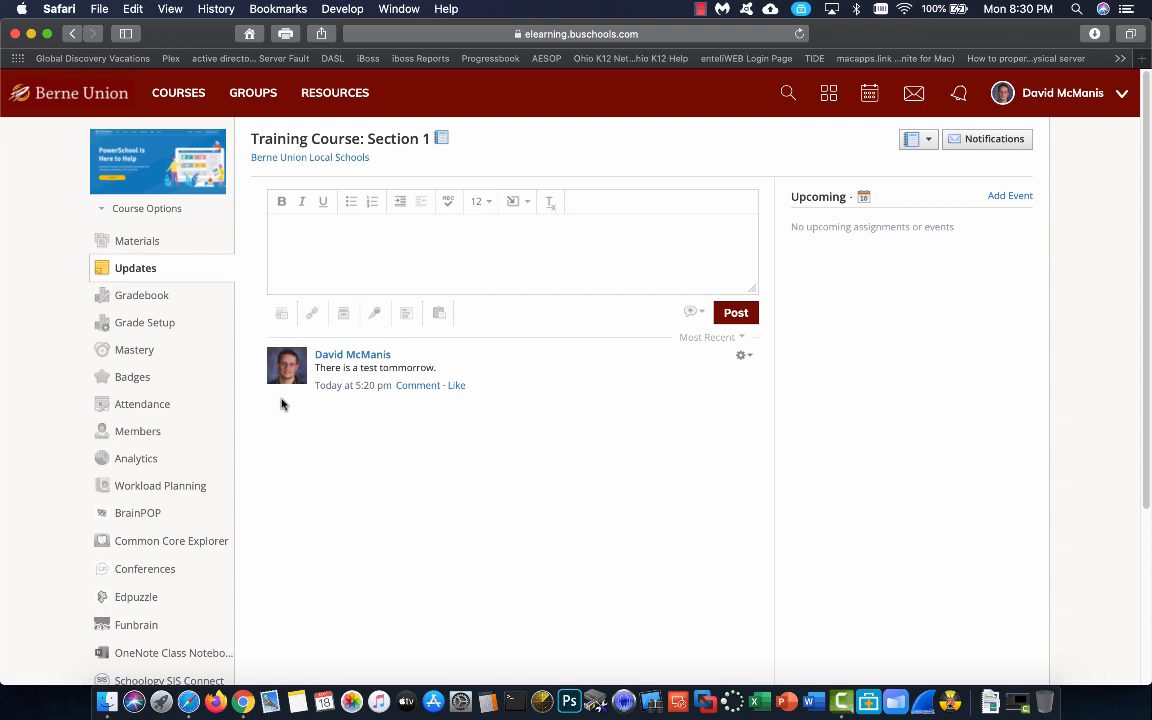
Step: Post the update "Fish don't fry in the kitchen!" to the training course
{"action": "left_click", "coordinate": [285, 232]}
{"action": "type", "text": "Fish don't fry in the kitchen!"}
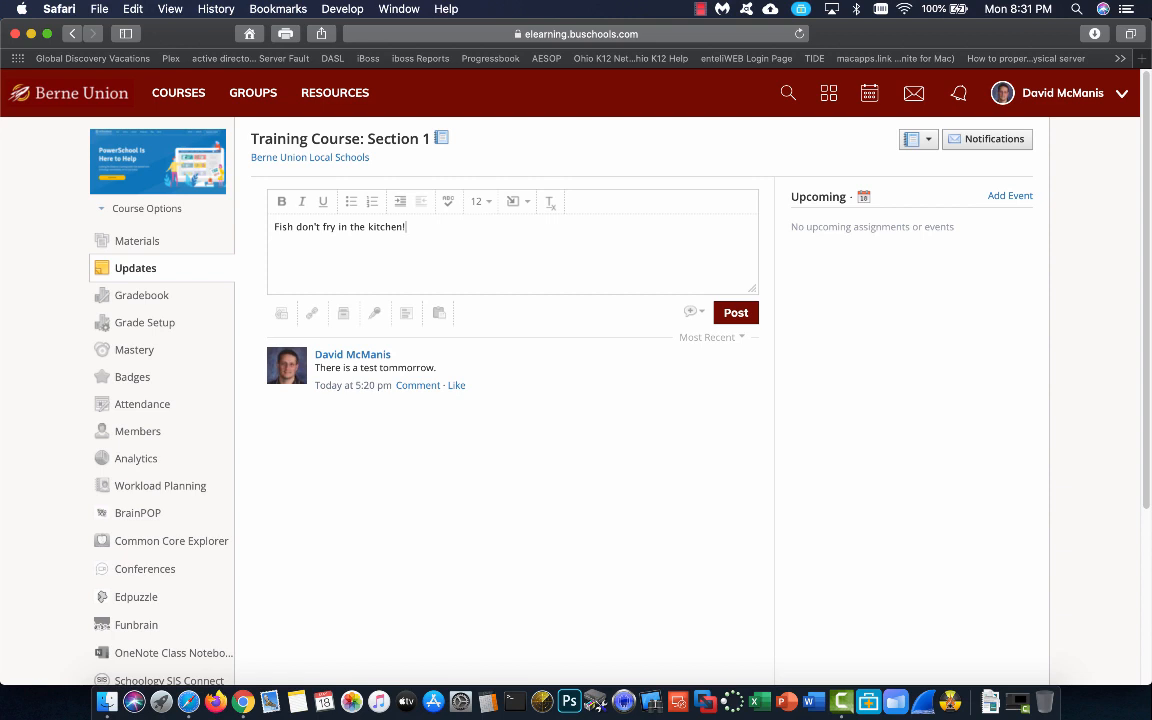
{"action": "left_click", "coordinate": [733, 313]}
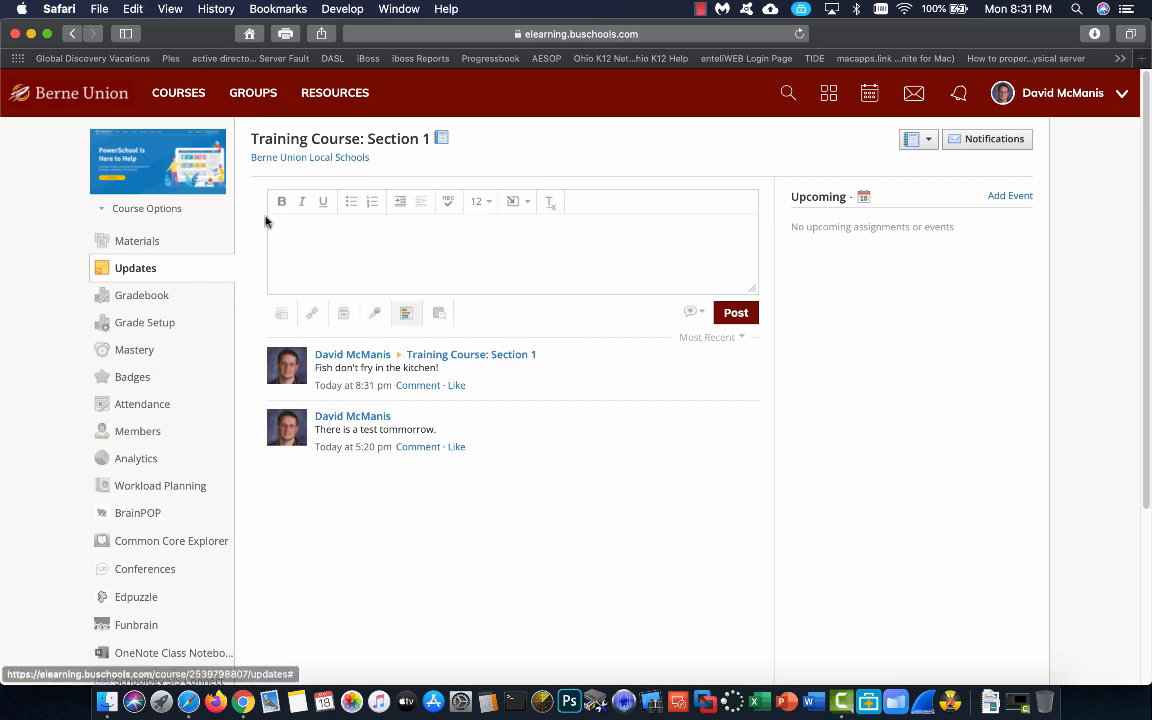
Step: Check the home page's recent activity for the new update and return to Training Course: Section 1 from that post
{"action": "left_click", "coordinate": [92, 97]}
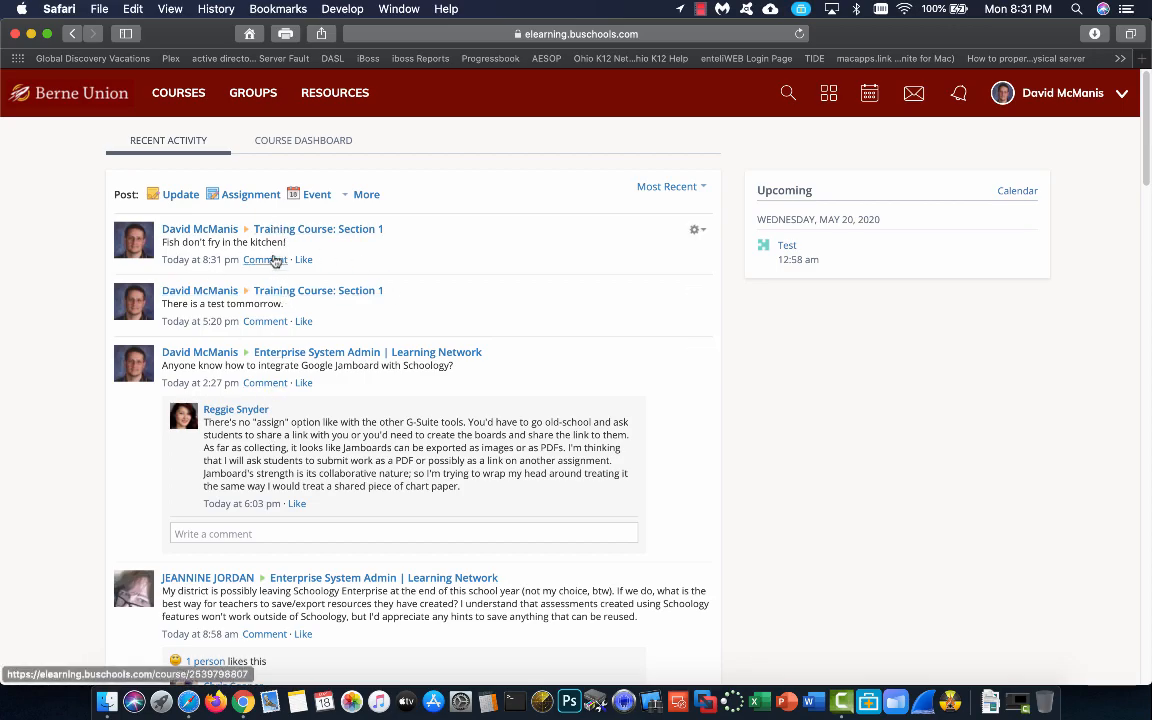
{"action": "scroll", "coordinate": [271, 387], "scroll_direction": "up", "scroll_amount": 1}
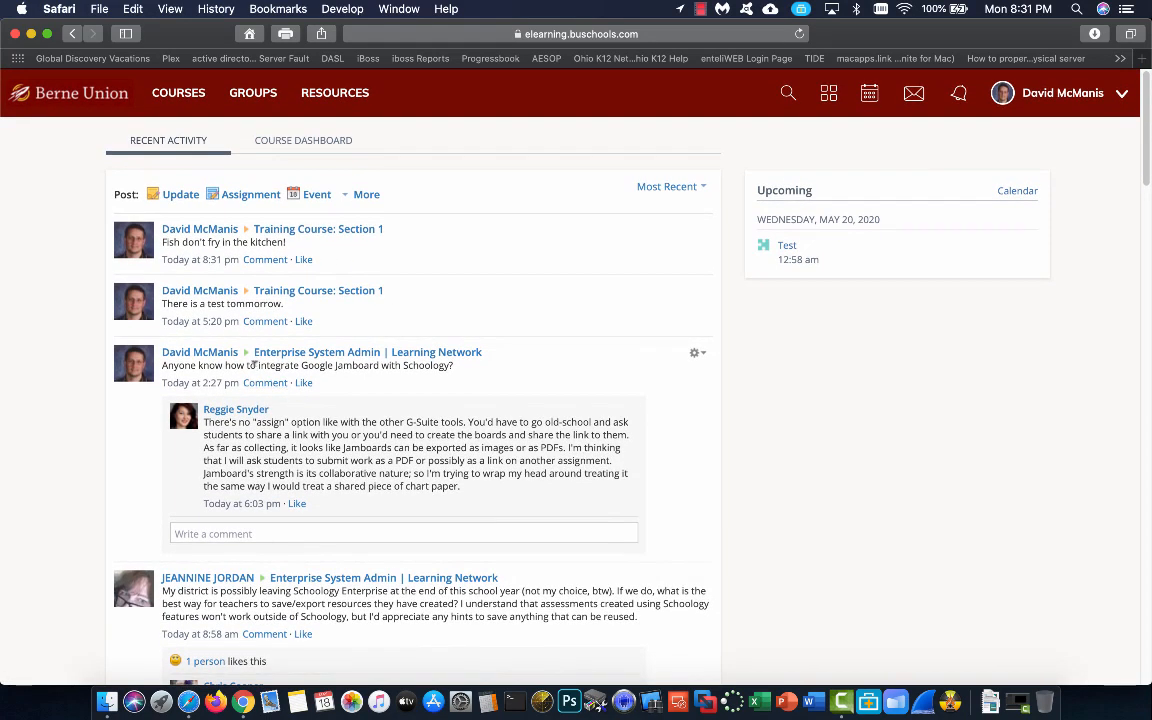
{"action": "left_click", "coordinate": [321, 231]}
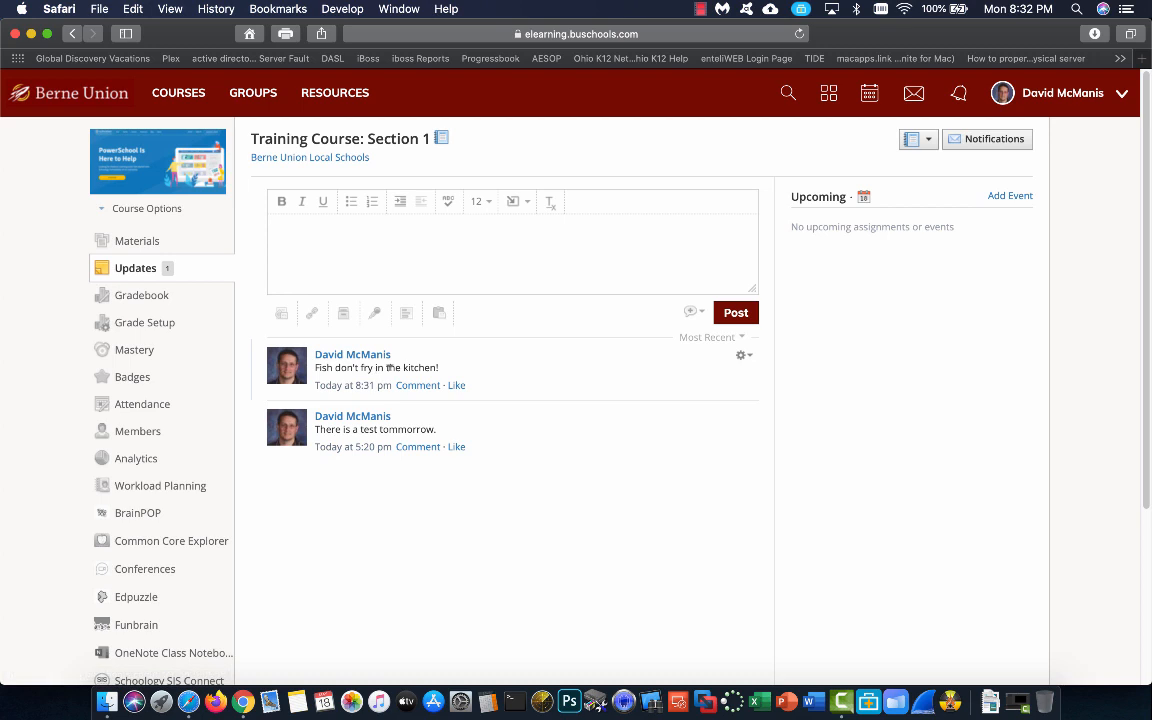
Step: Write "Don't take home my lunch!" as a new update and make the word "Don't" bold, italic and underlined
{"action": "left_click", "coordinate": [297, 222]}
{"action": "type", "text": "Don't take home my lunch"}
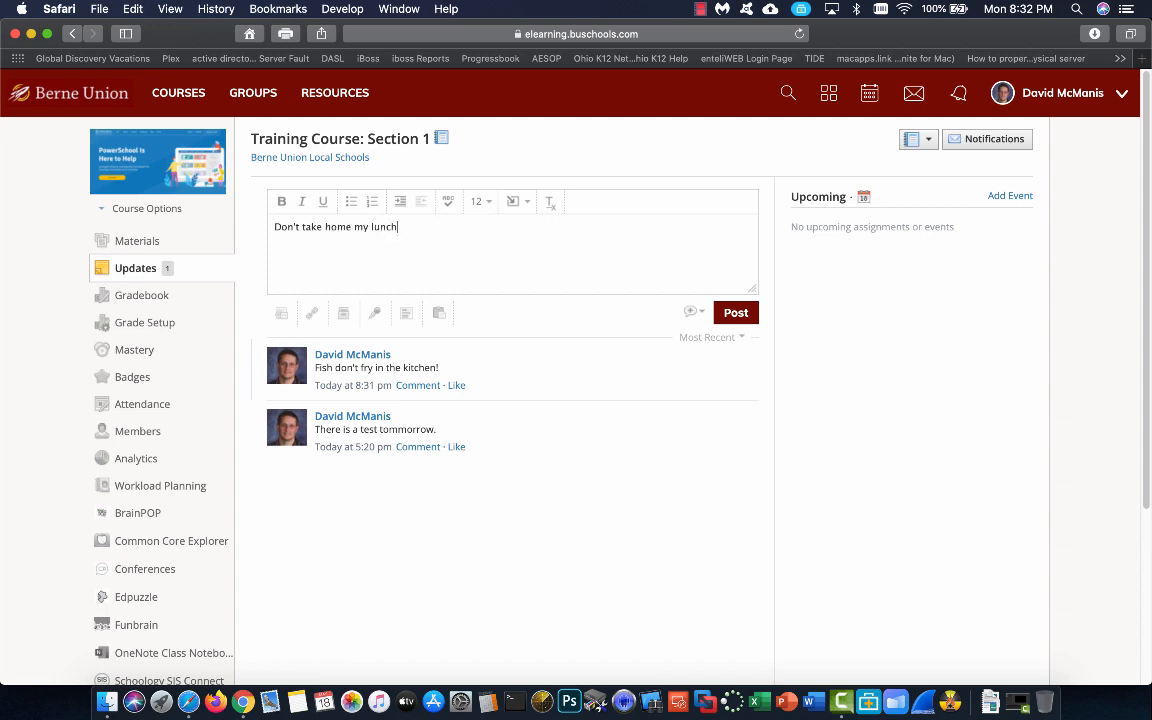
{"action": "type", "text": "!"}
{"action": "double_click", "coordinate": [290, 226]}
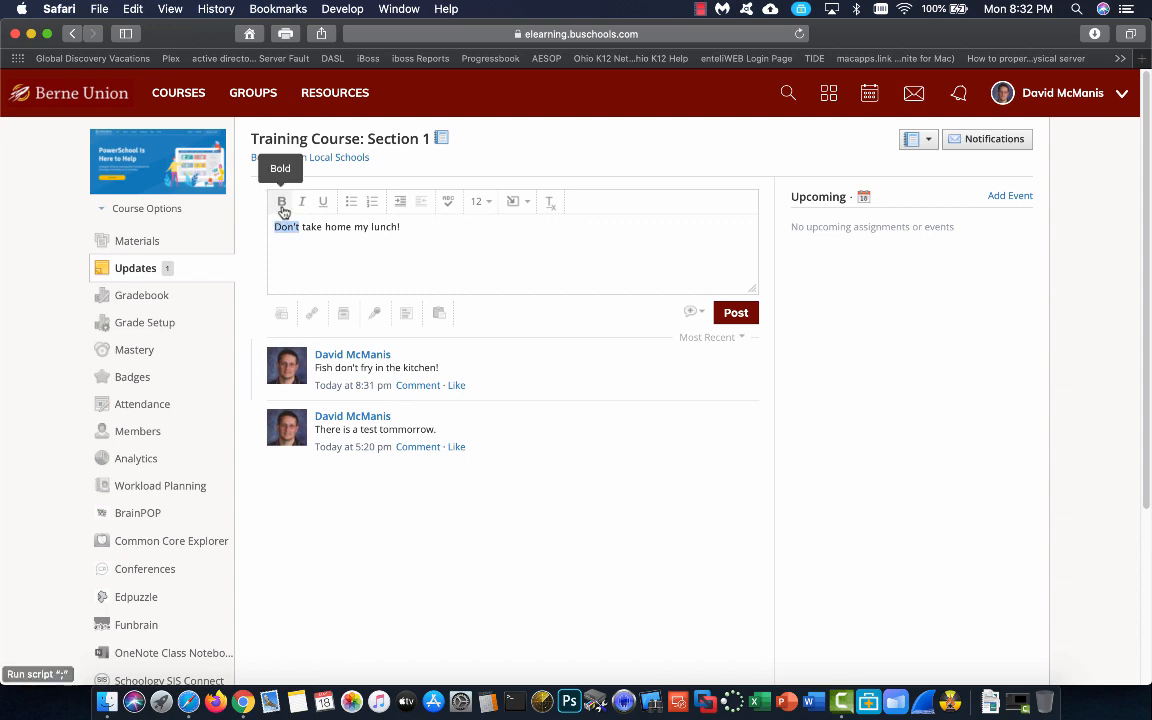
{"action": "left_click", "coordinate": [283, 206]}
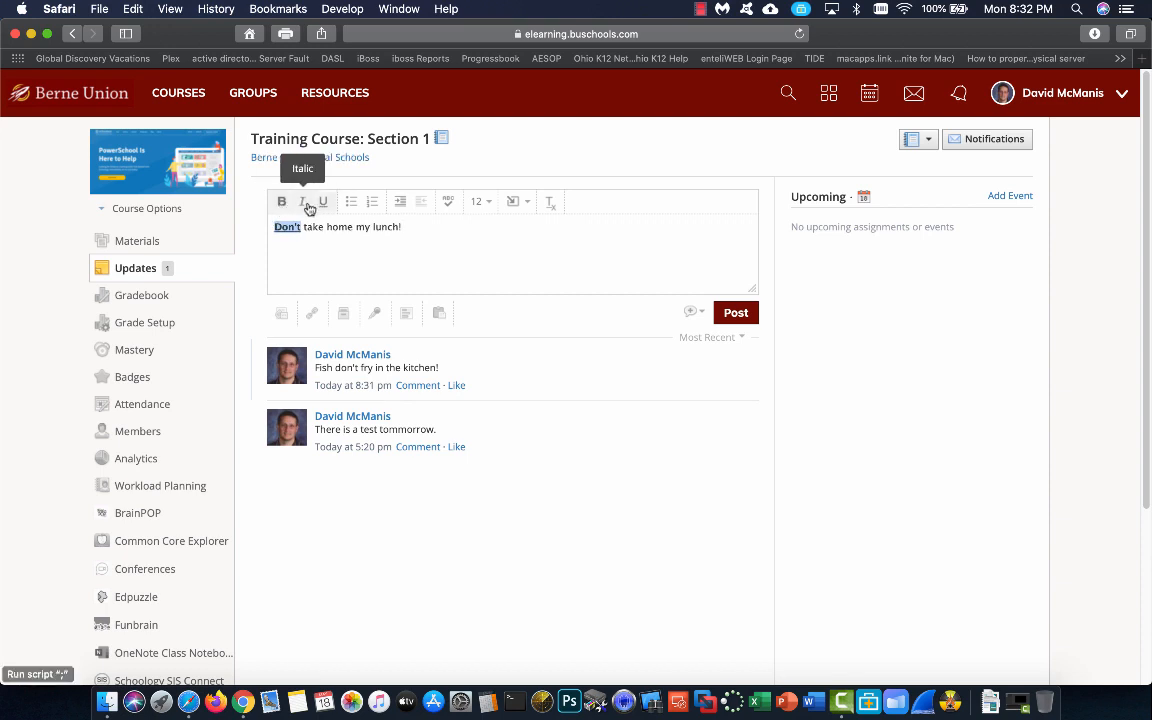
{"action": "left_click", "coordinate": [309, 207]}
{"action": "left_click", "coordinate": [310, 270]}
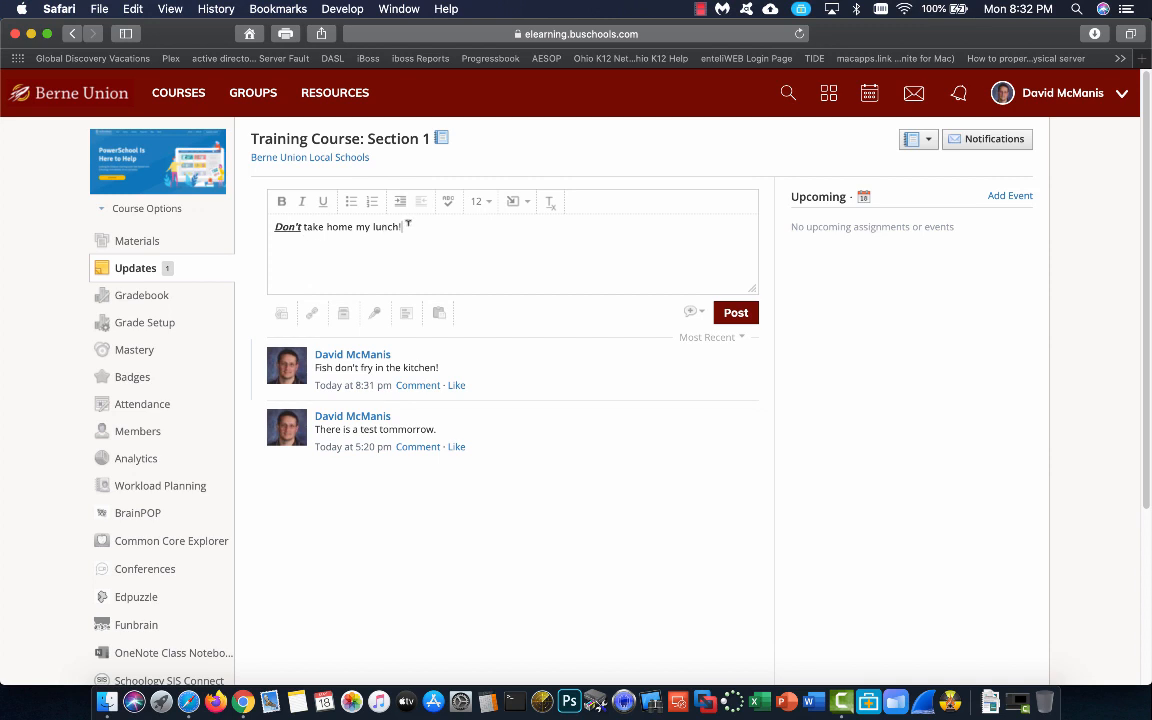
Step: Add "Reasons:" after the sentence, followed by a numbered list with "I said no" and "see reason 1"
{"action": "type", "text": "Reasons:"}
{"action": "key", "text": "Return"}
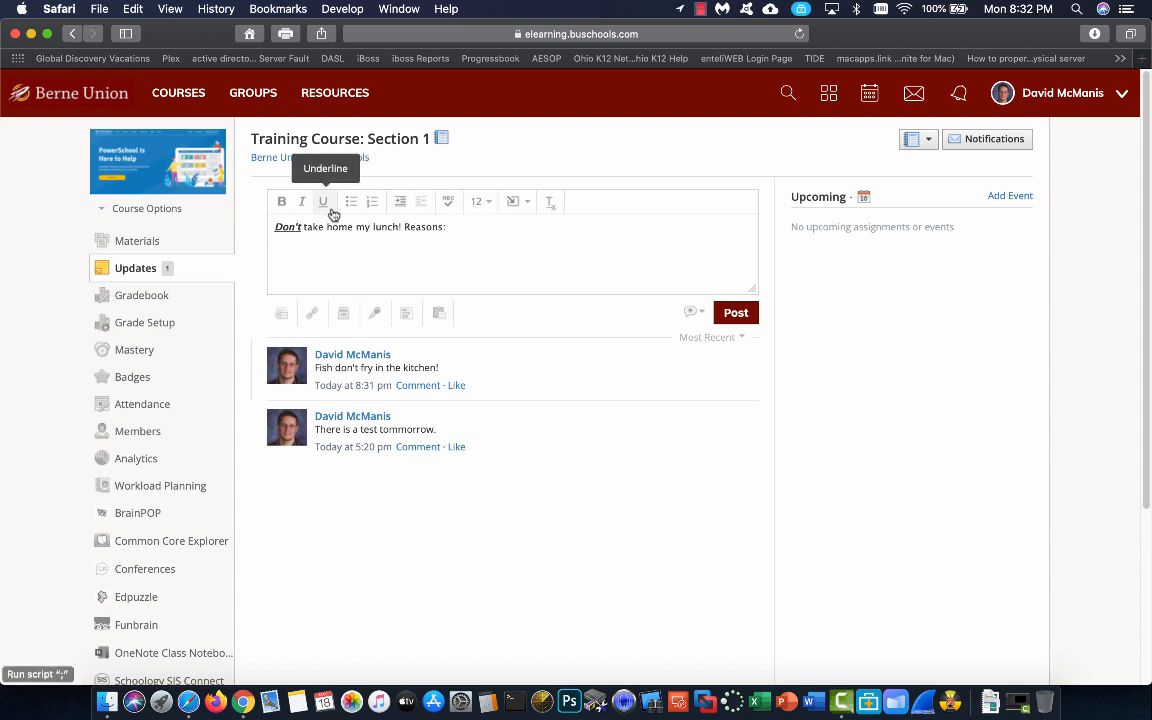
{"action": "left_click", "coordinate": [372, 202]}
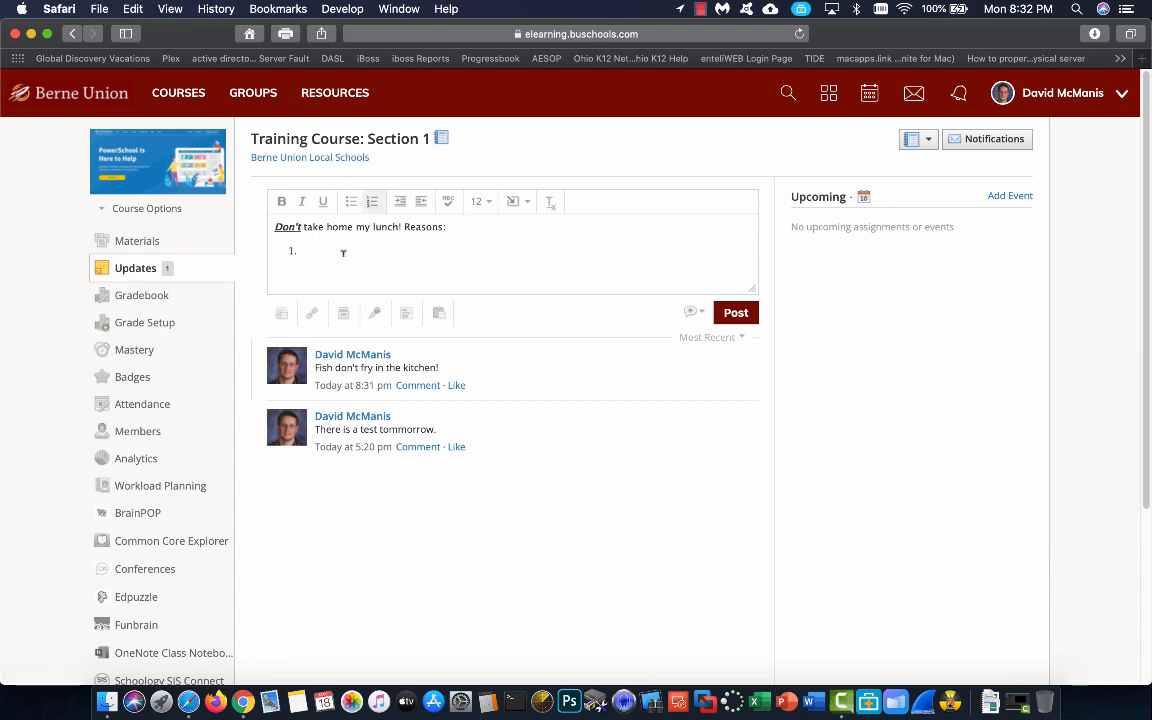
{"action": "type", "text": "I said no"}
{"action": "key", "text": "Return"}
{"action": "type", "text": "see reason 1"}
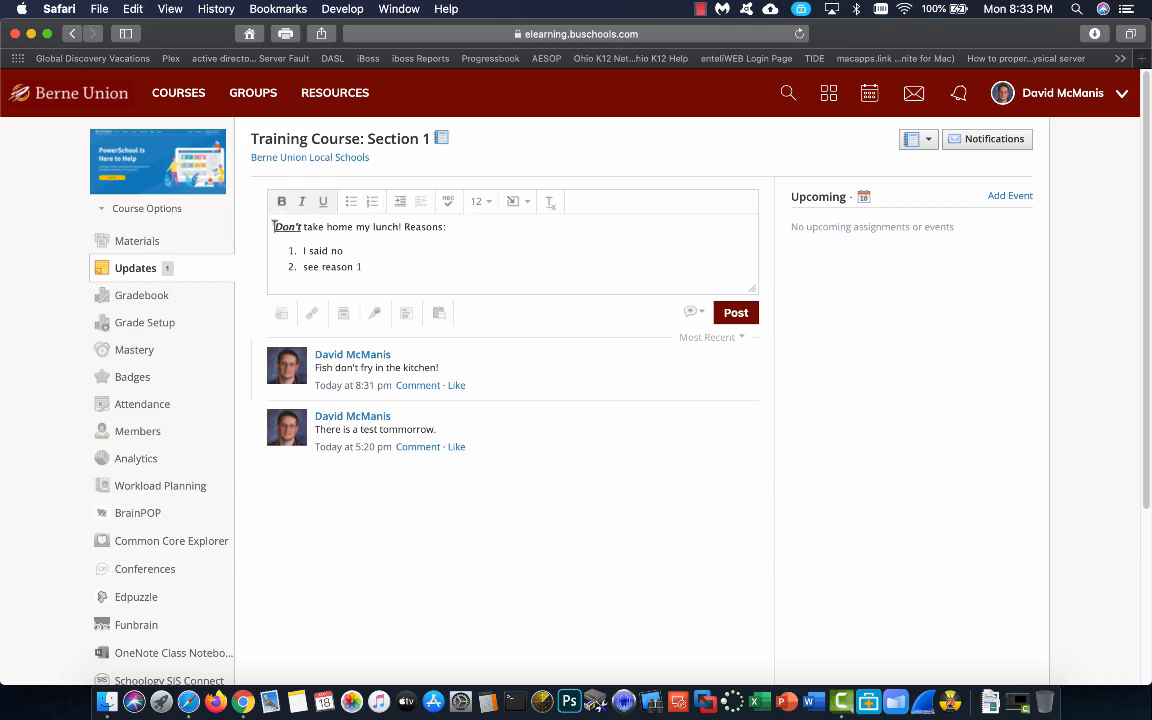
Step: Indent the update's opening line by one level and remove that indent again
{"action": "left_click", "coordinate": [400, 203]}
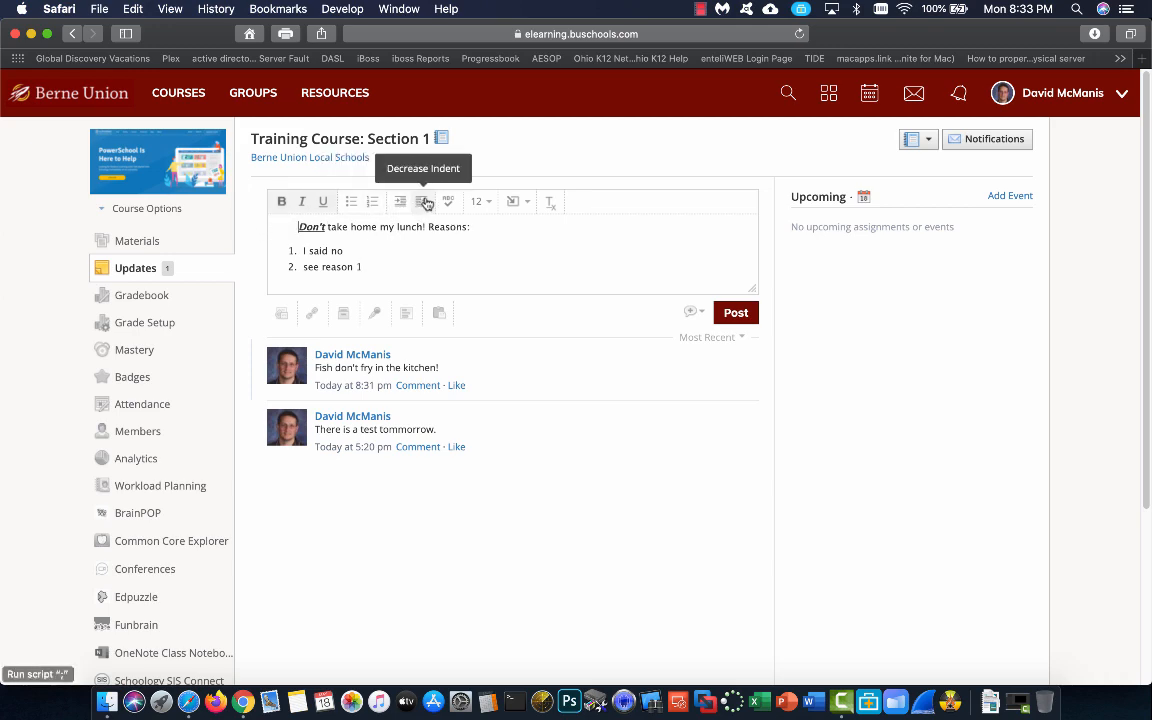
{"action": "left_click", "coordinate": [421, 201]}
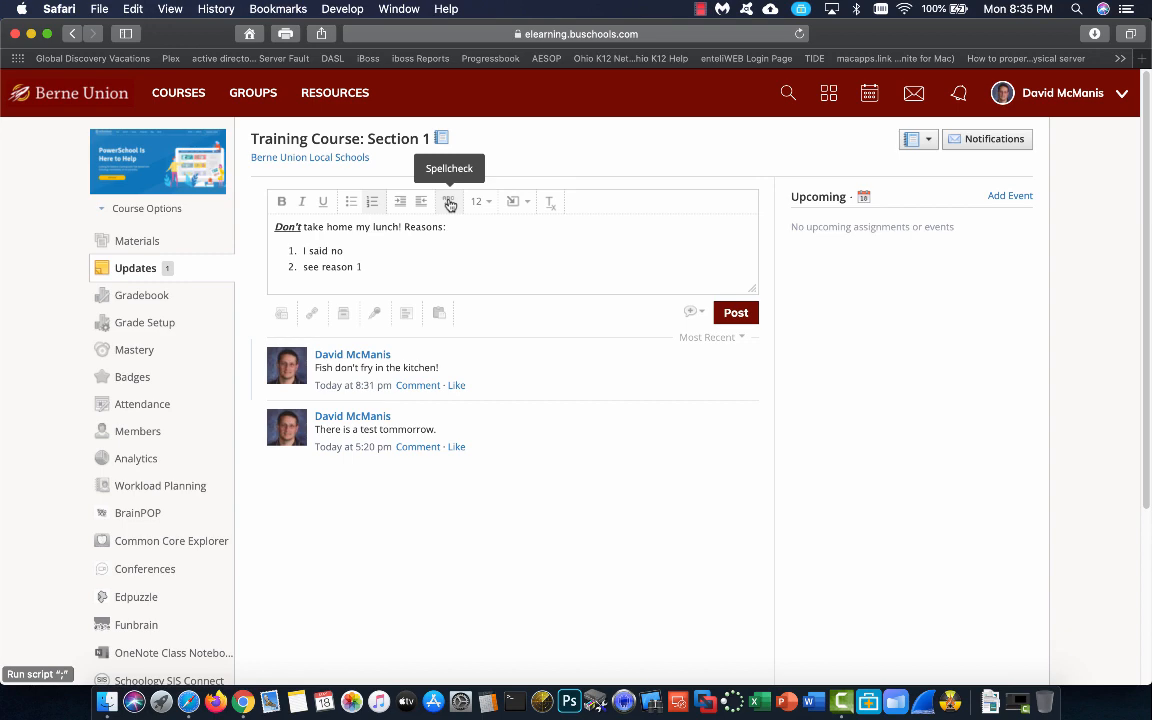
Step: Try the spellchecker by adding "kithen" to the second list item, accepting the correction "kitten" and deleting the word
{"action": "left_click", "coordinate": [450, 204]}
{"action": "type", "text": "k"}
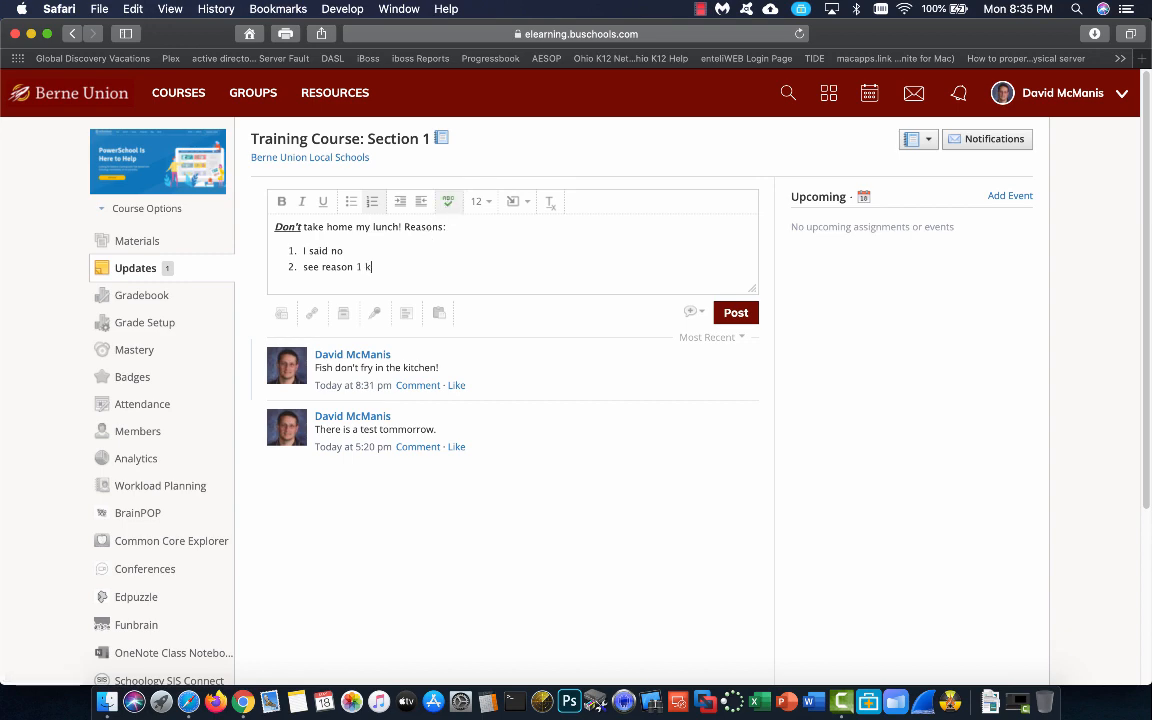
{"action": "type", "text": "ithen"}
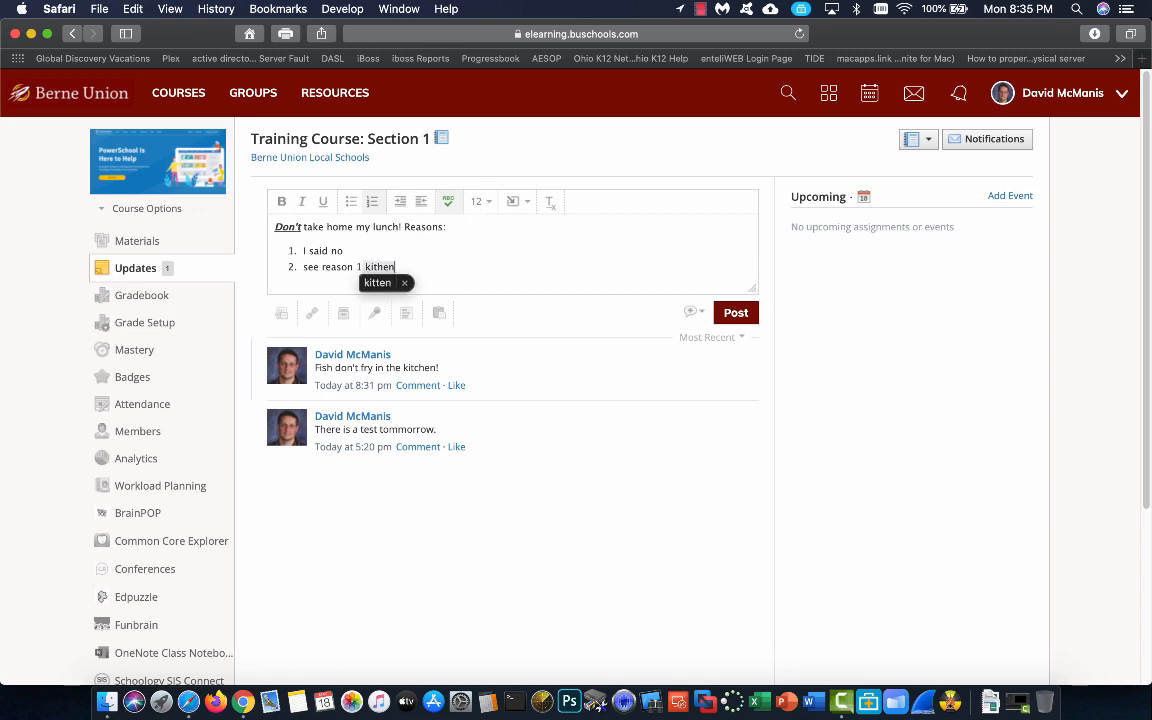
{"action": "left_click", "coordinate": [375, 281]}
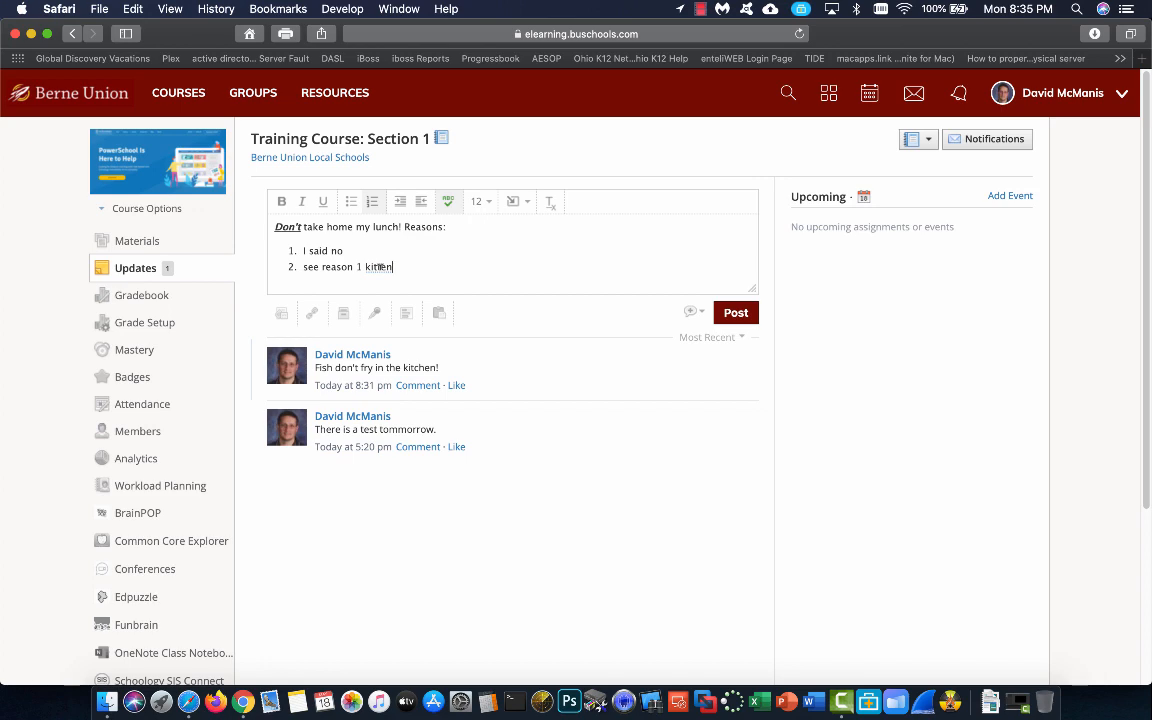
{"action": "double_click", "coordinate": [386, 264]}
{"action": "key", "text": "BackSpace"}
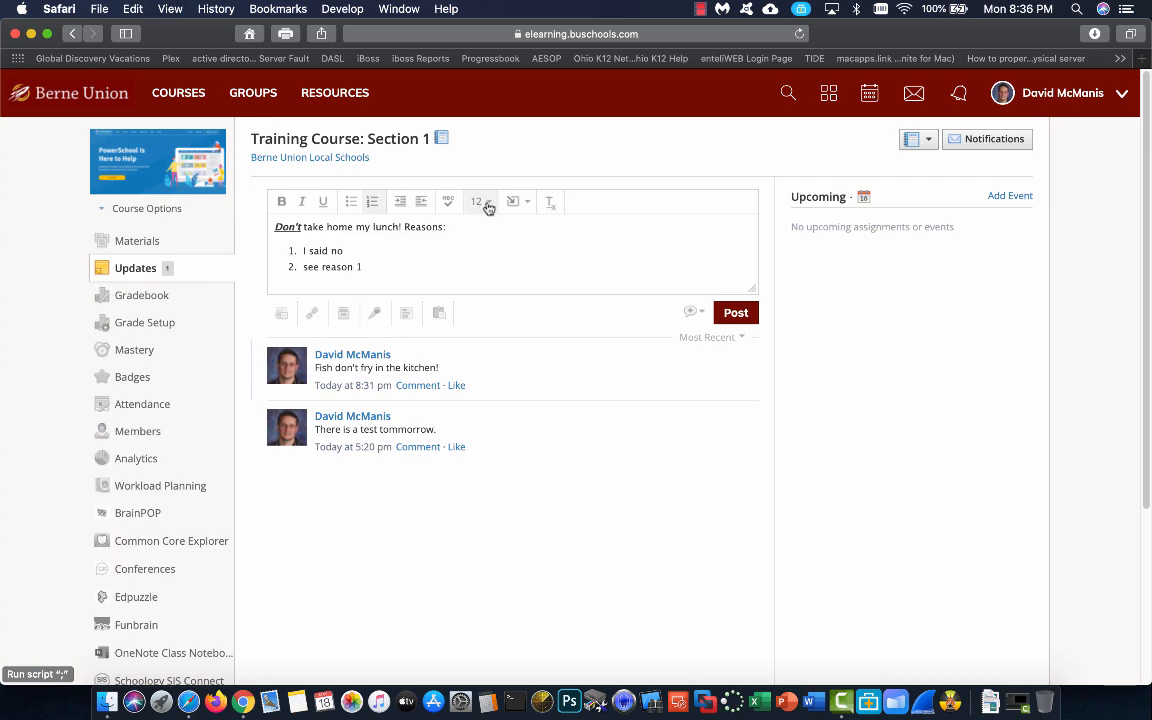
Step: Set the font size of "Don't take home my lunch!" to 14
{"action": "left_click", "coordinate": [450, 226]}
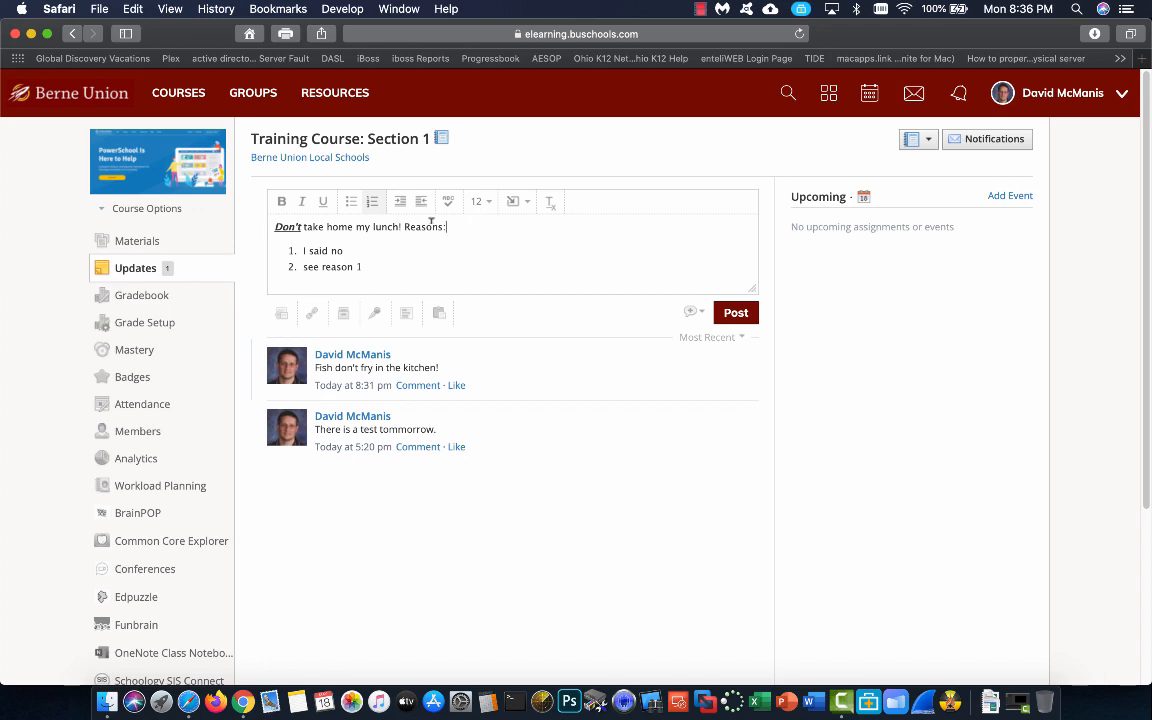
{"action": "triple_click", "coordinate": [432, 222]}
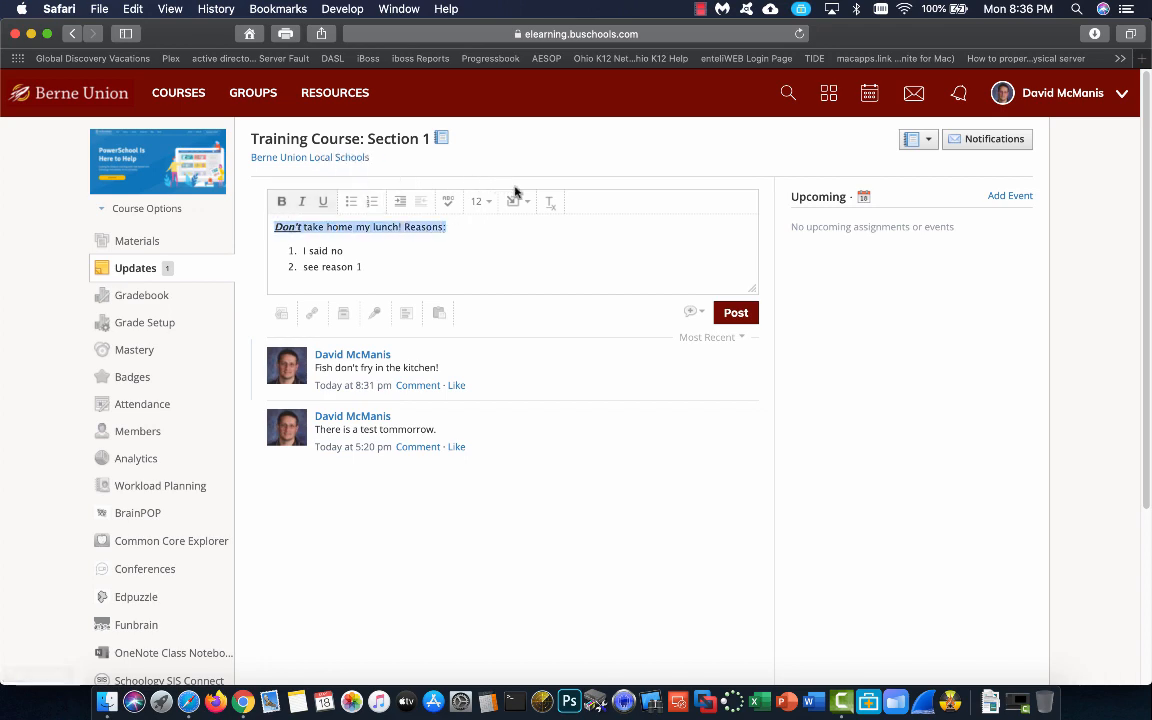
{"action": "left_click", "coordinate": [400, 225]}
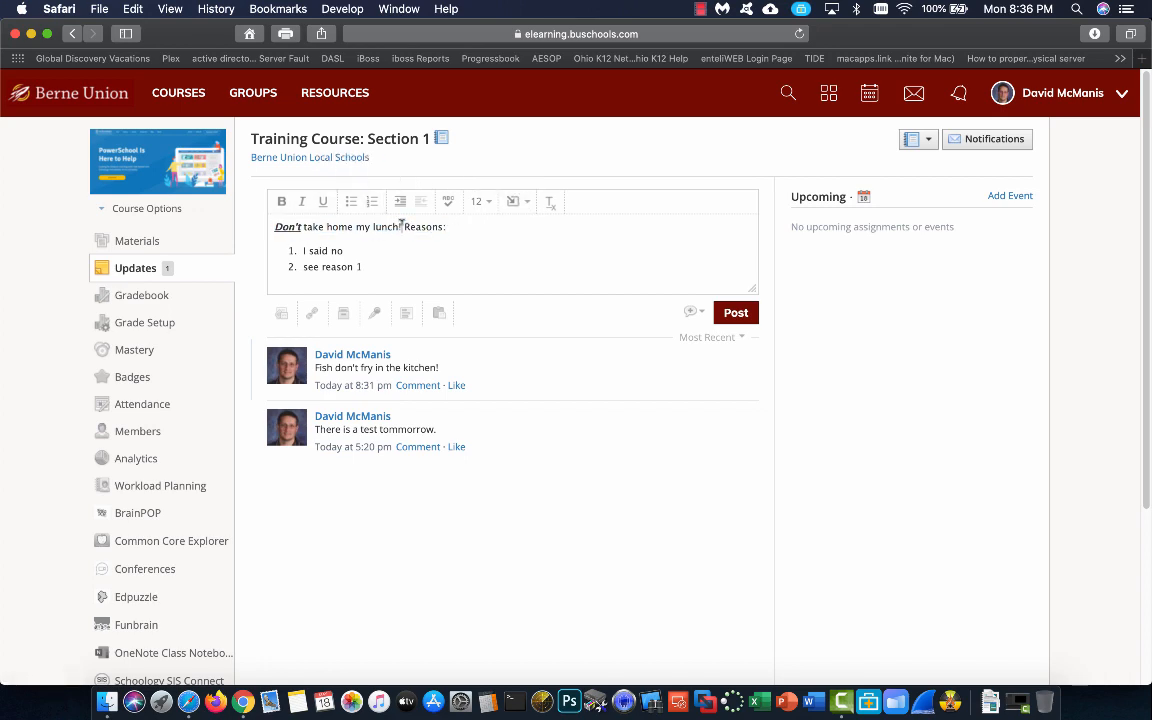
{"action": "left_click_drag", "start_coordinate": [400, 225], "coordinate": [274, 226]}
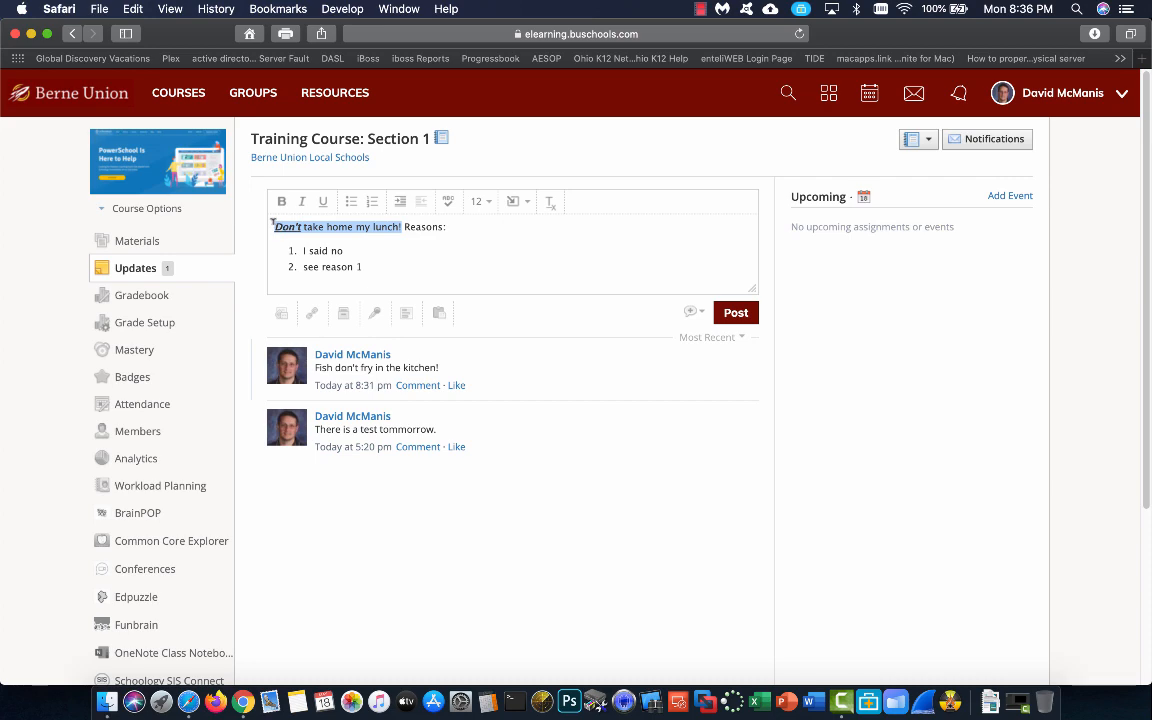
{"action": "left_click", "coordinate": [485, 203]}
{"action": "left_click", "coordinate": [478, 294]}
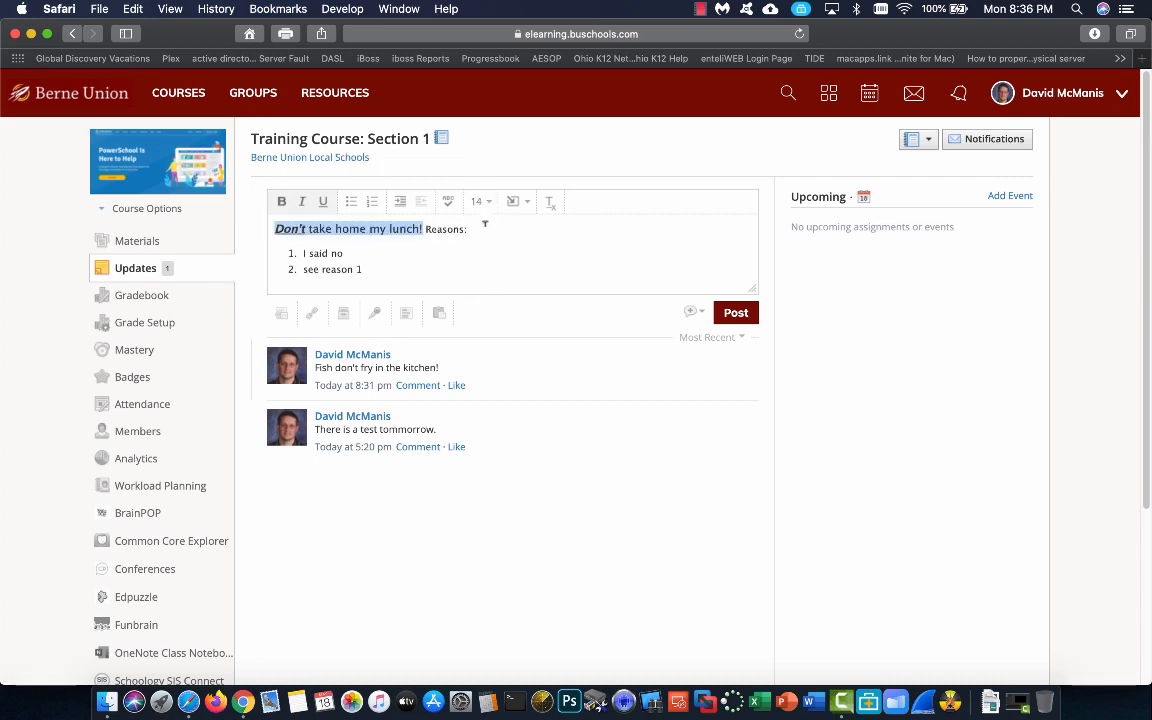
{"action": "double_click", "coordinate": [484, 204]}
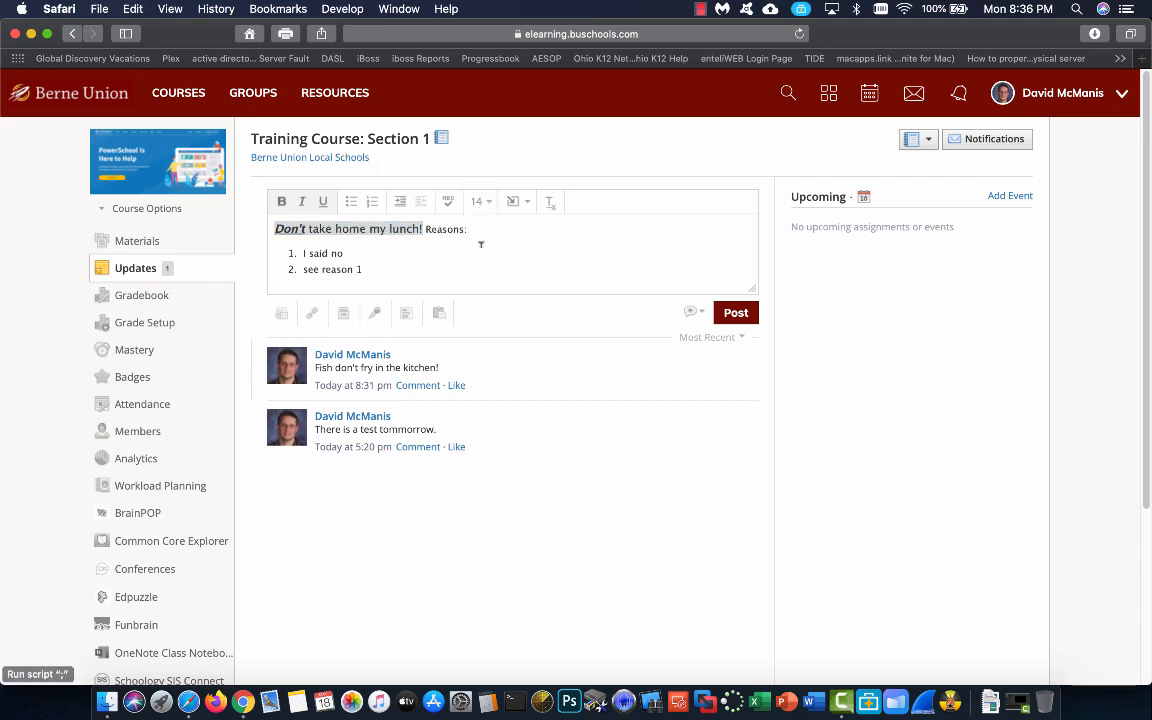
{"action": "left_click", "coordinate": [491, 204]}
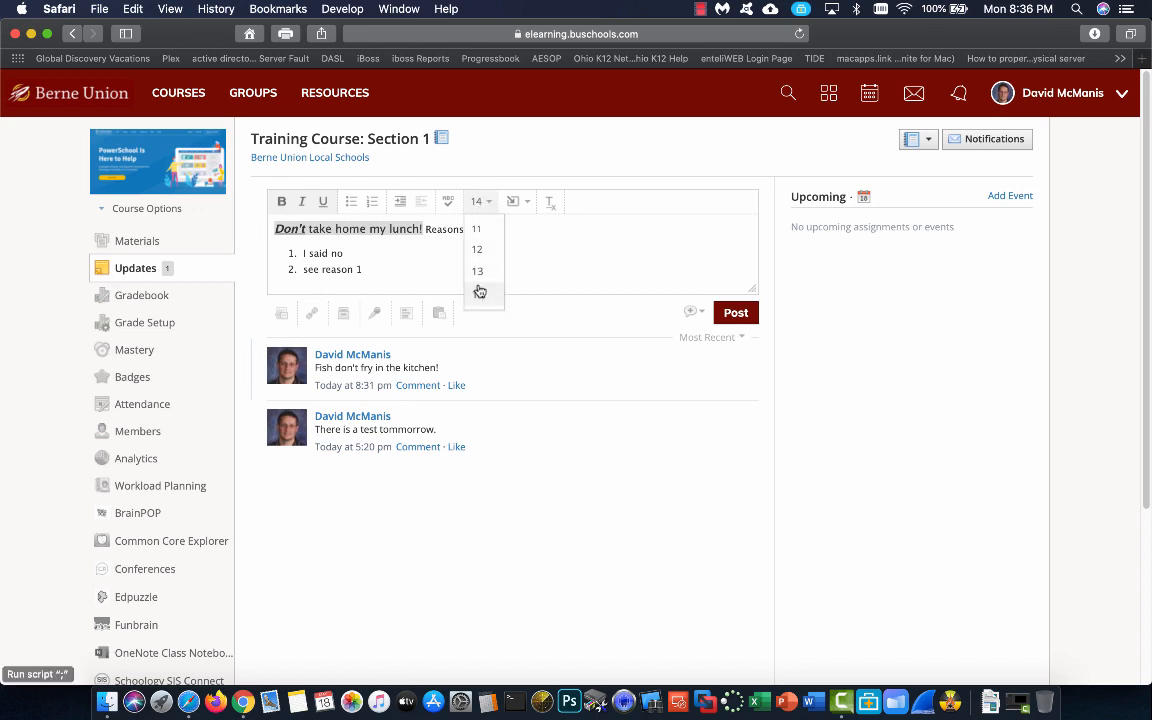
{"action": "left_click", "coordinate": [478, 249]}
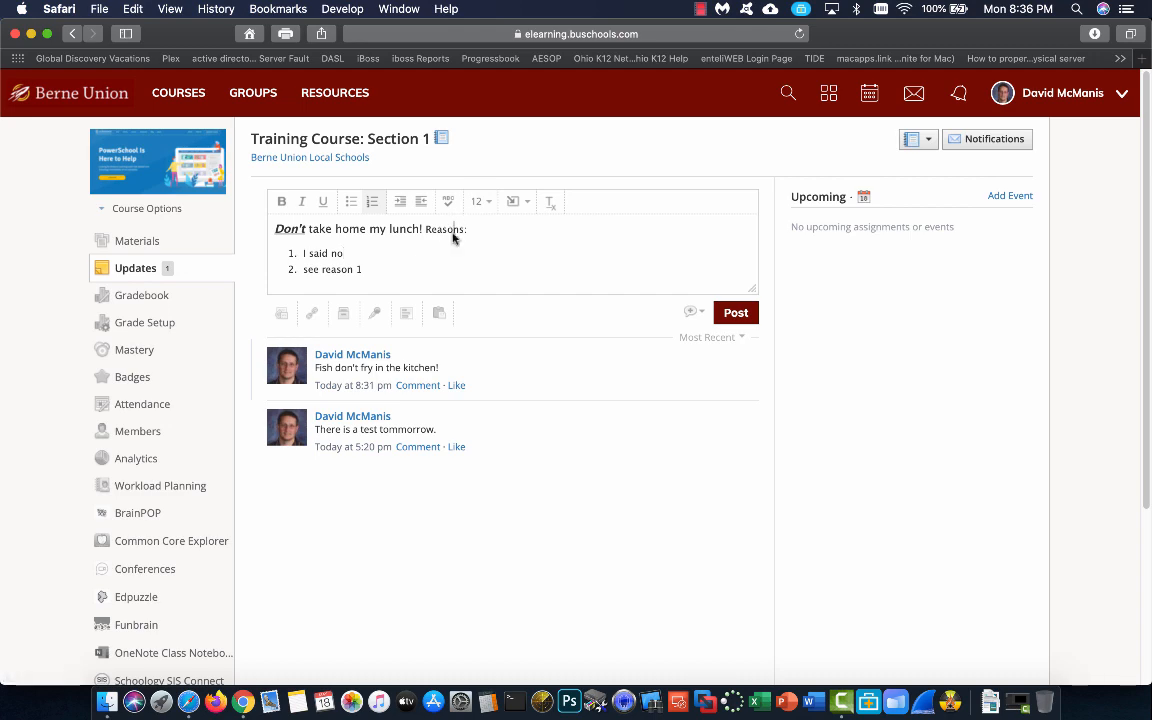
Step: Start a new line below the numbered list and open the dialog for inserting a link
{"action": "left_click", "coordinate": [531, 203]}
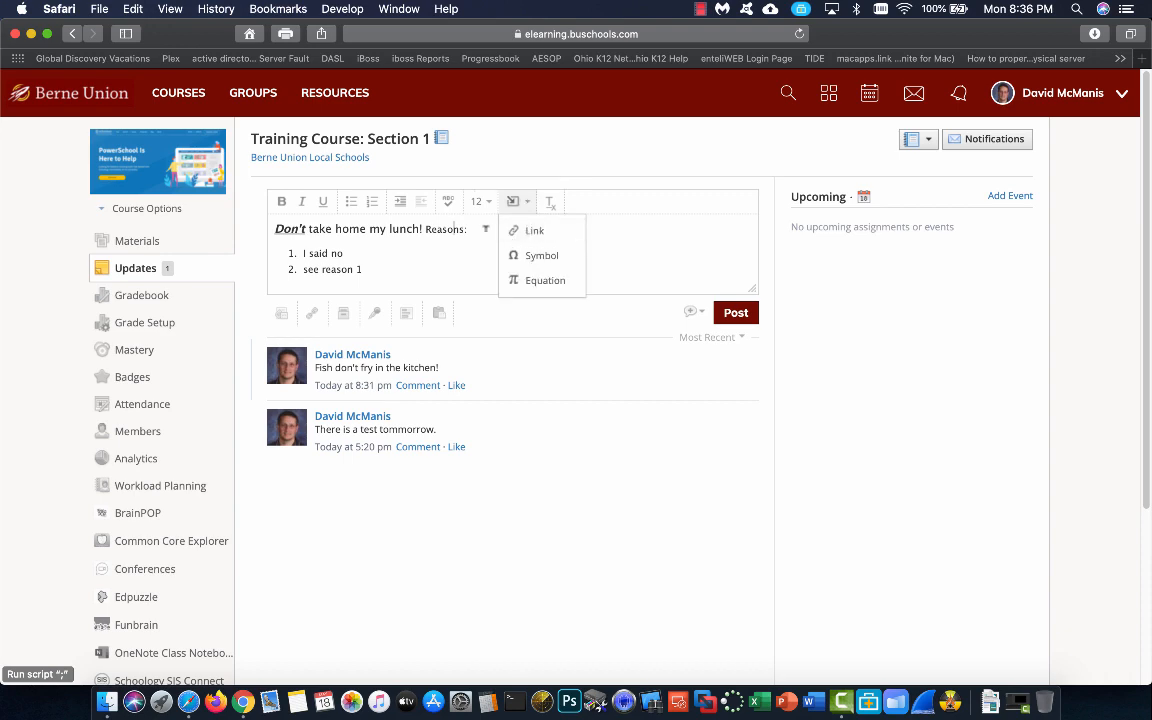
{"action": "left_click", "coordinate": [514, 203]}
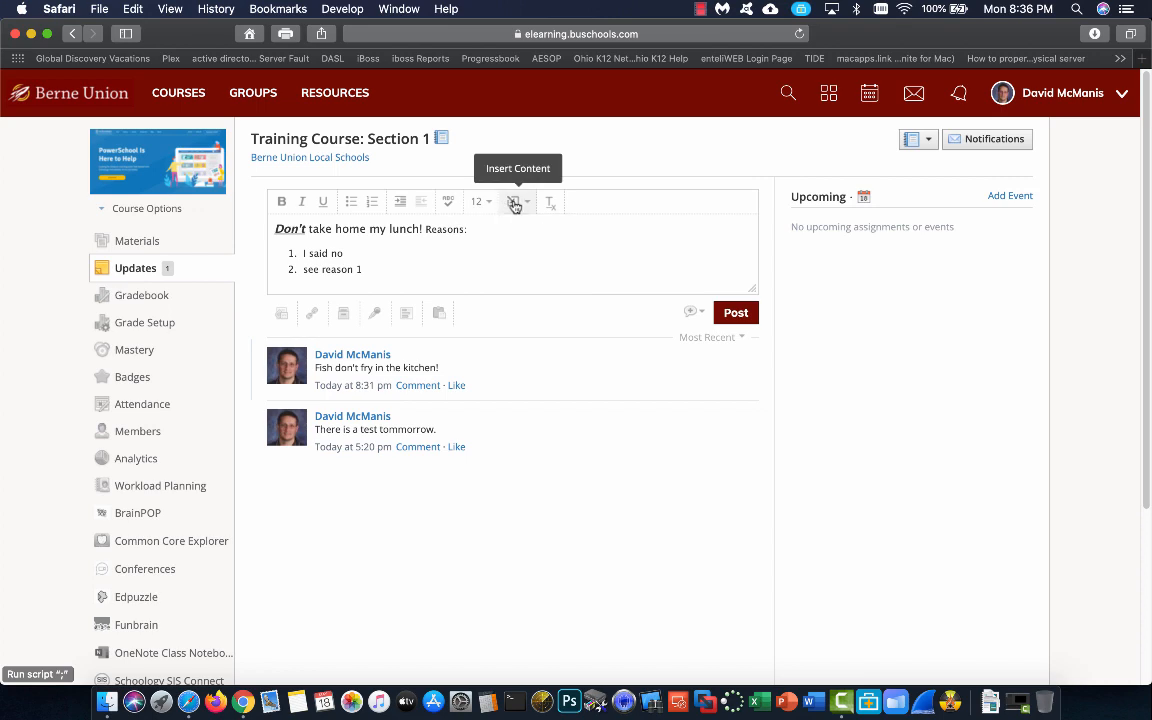
{"action": "left_click", "coordinate": [379, 269]}
{"action": "key", "text": "Return"}
{"action": "key", "text": "Return"}
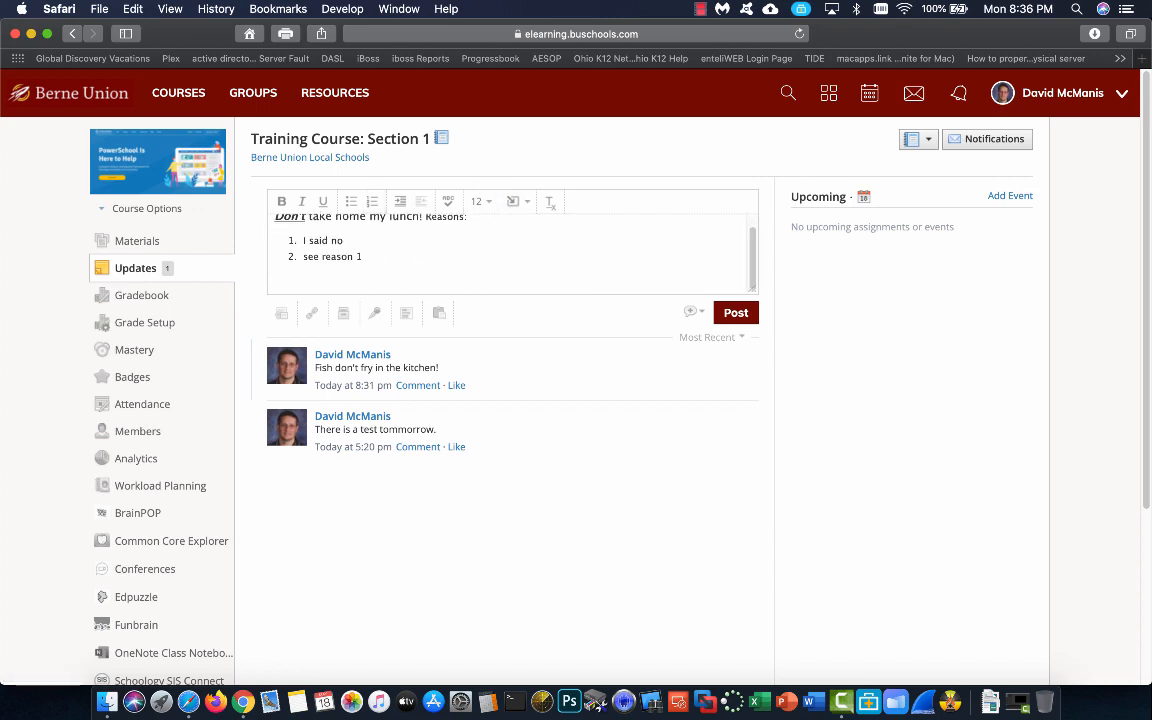
{"action": "left_click", "coordinate": [515, 202]}
{"action": "left_click", "coordinate": [520, 230]}
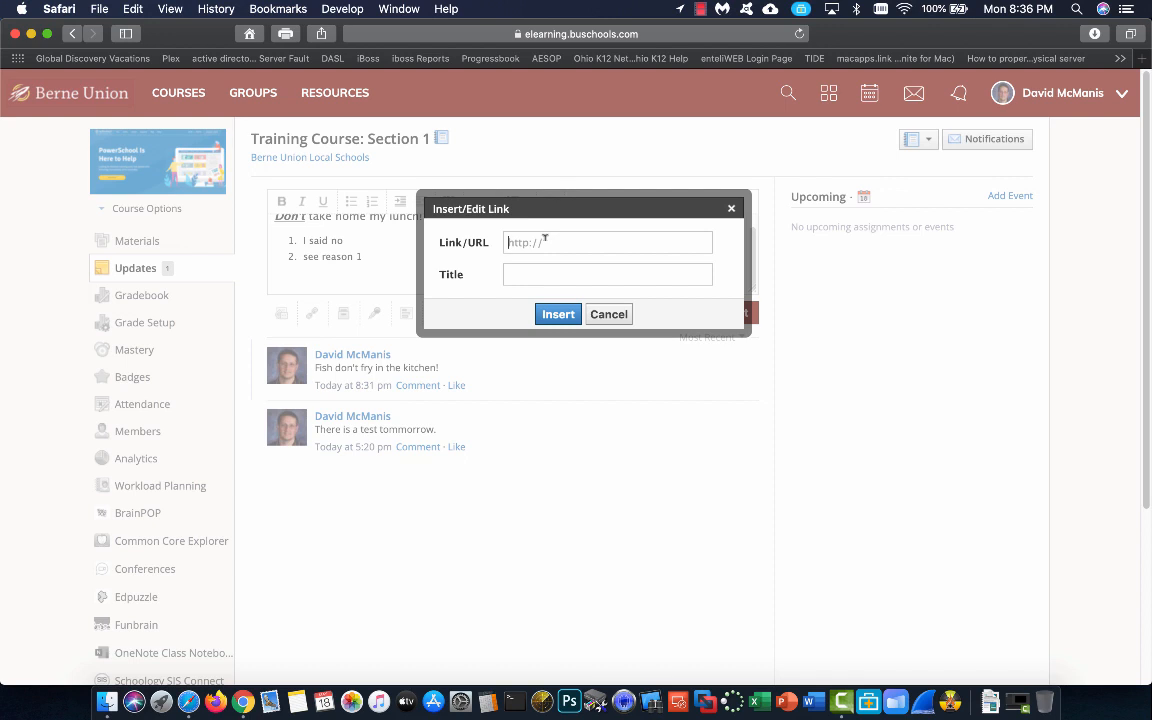
Step: Open youtube.com in a new tab, copy the address of the "Is Super Ultrawide Too Wide?" video and close that tab
{"action": "key", "text": "super+t"}
{"action": "type", "text": "y"}
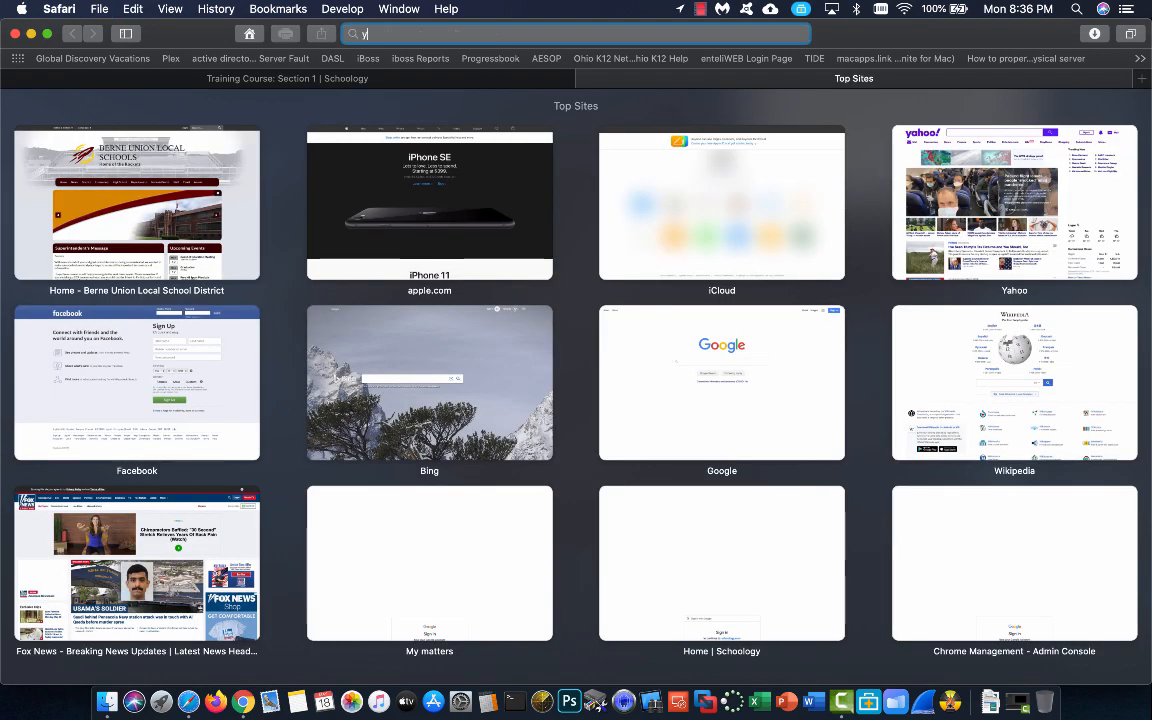
{"action": "type", "text": "outube"}
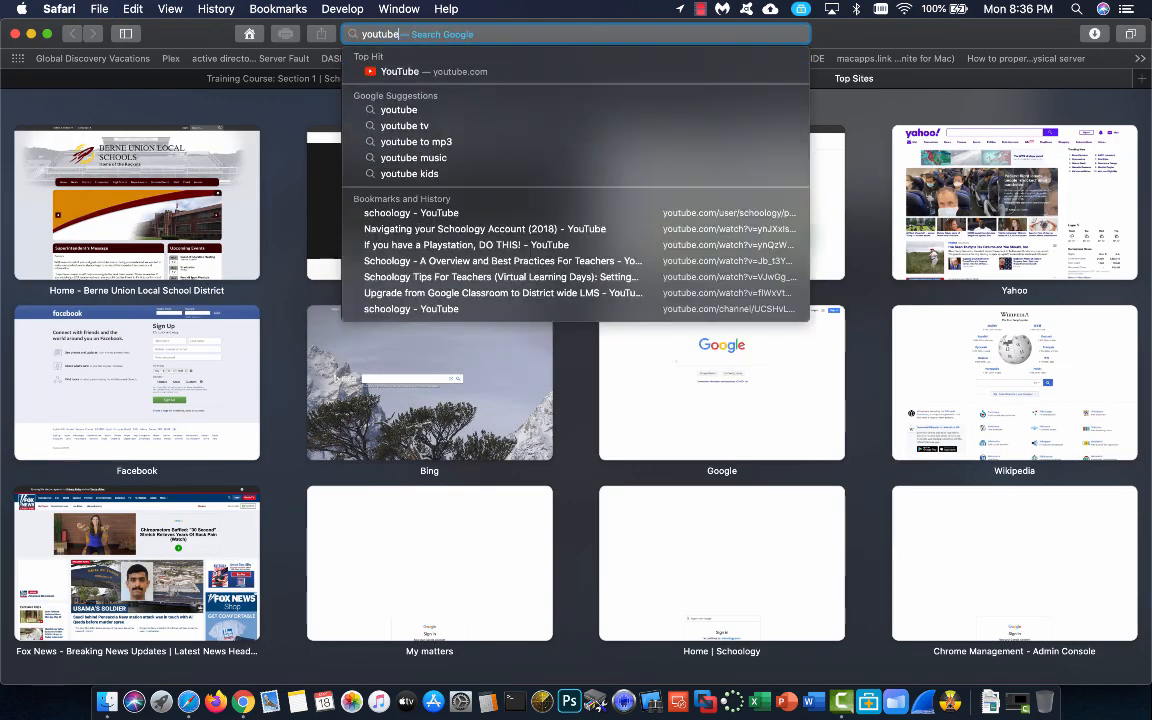
{"action": "type", "text": ".com"}
{"action": "key", "text": "Return"}
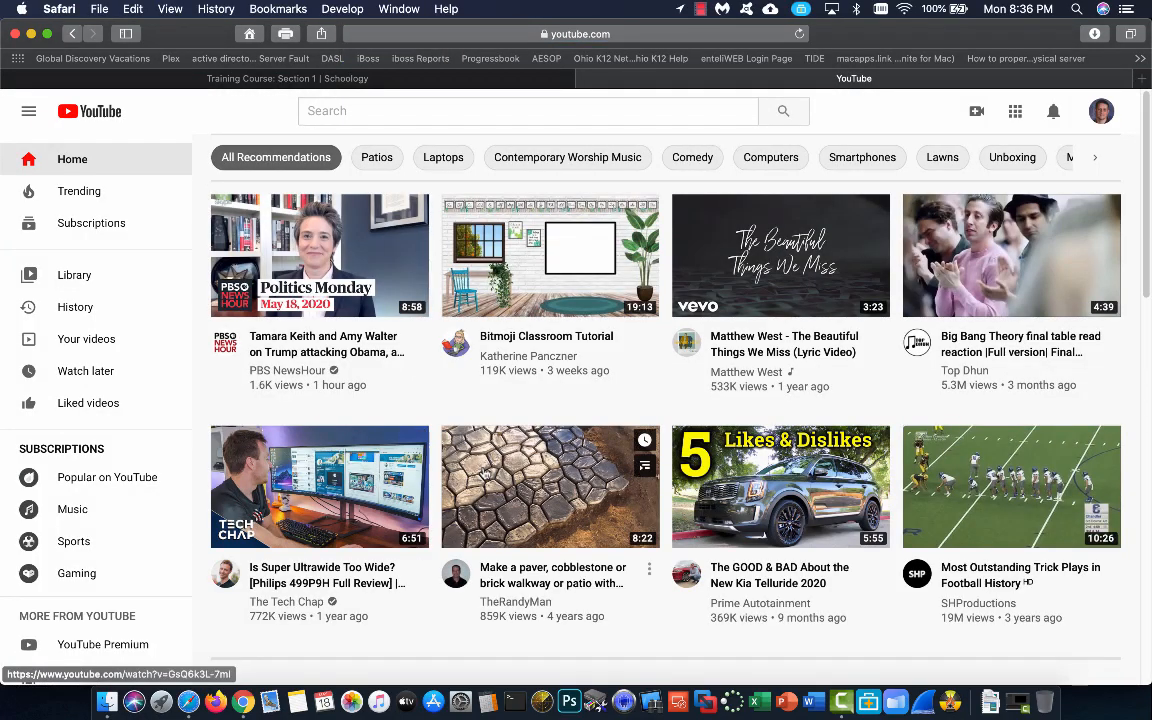
{"action": "left_click", "coordinate": [354, 491]}
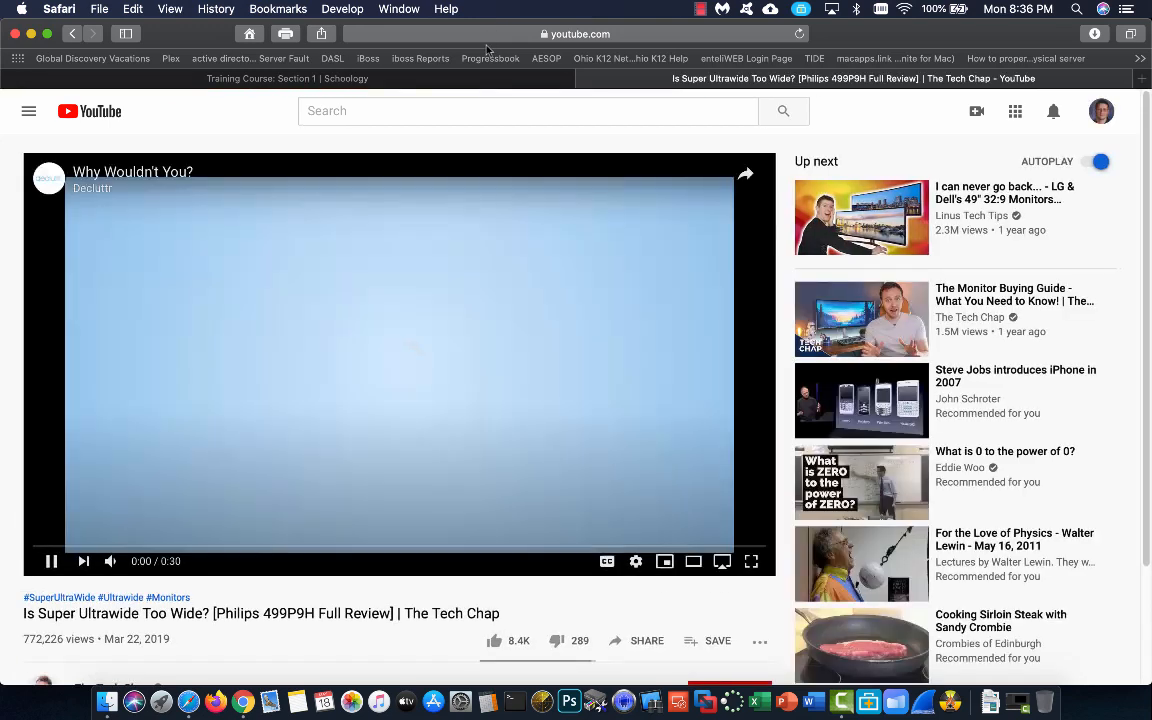
{"action": "left_click", "coordinate": [486, 38]}
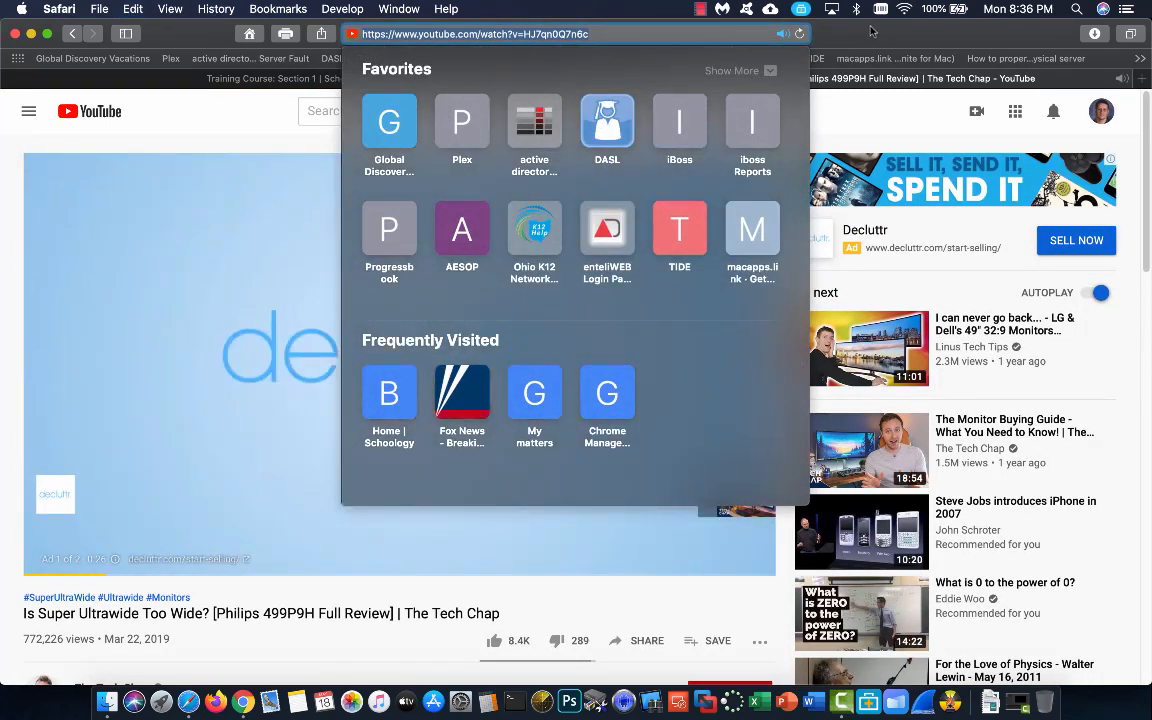
{"action": "key", "text": "super+w"}
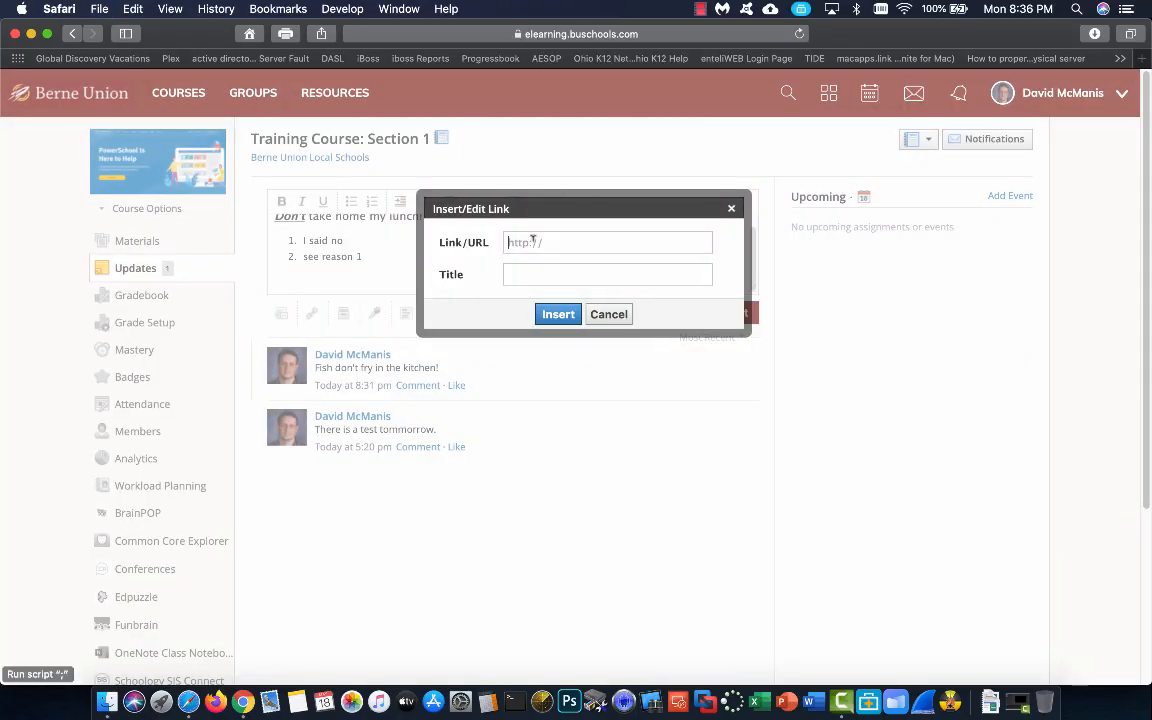
Step: Insert the copied YouTube address into the update as a link titled "A waste of time"
{"action": "key", "text": "super+v"}
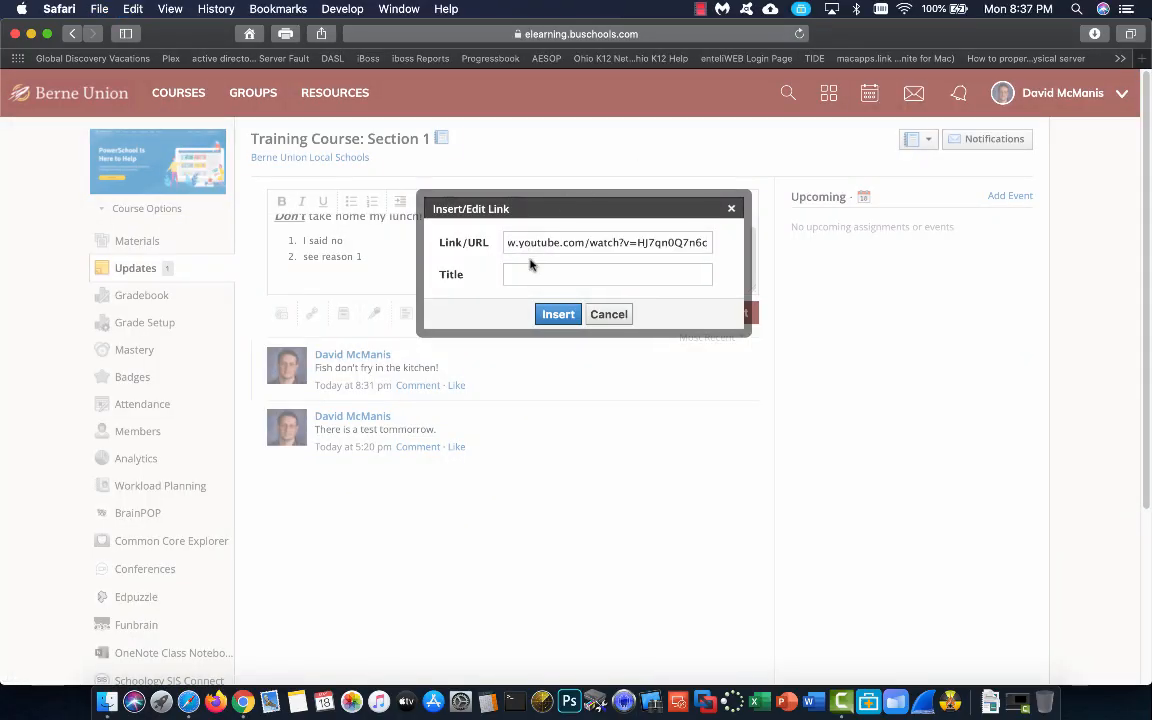
{"action": "left_click", "coordinate": [530, 272]}
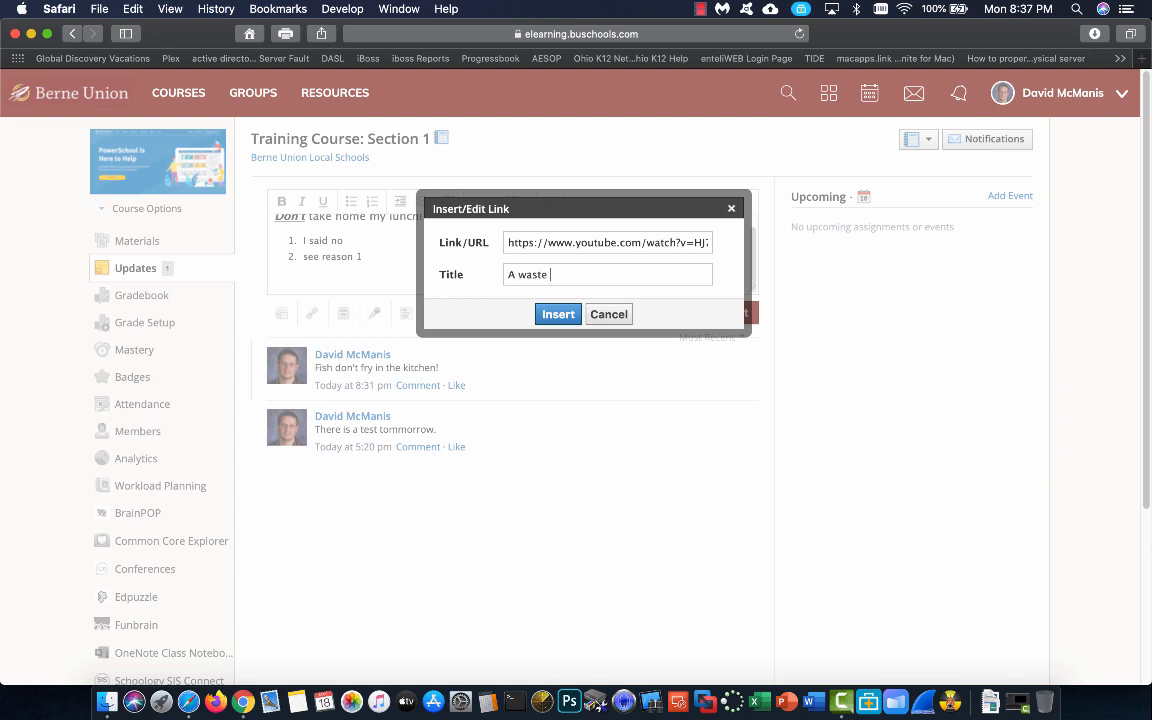
{"action": "type", "text": "A waste of time"}
{"action": "left_click", "coordinate": [549, 316]}
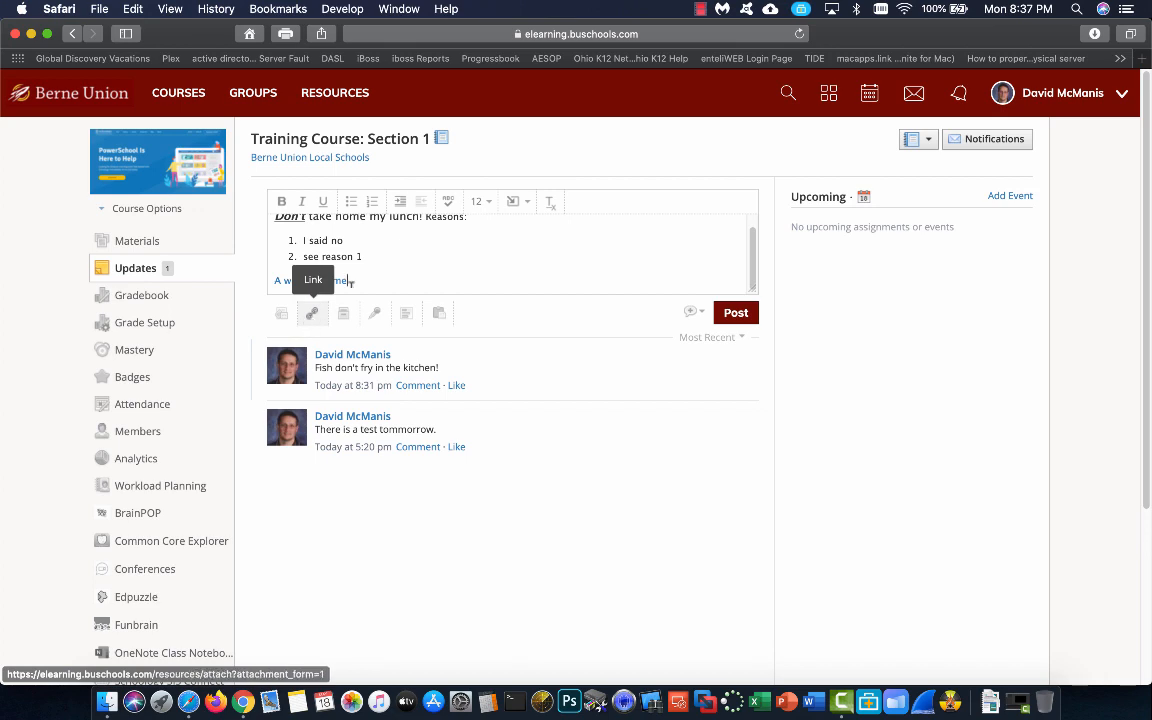
Step: Delete the "A waste of time" link text below the numbered list
{"action": "left_click_drag", "start_coordinate": [349, 281], "coordinate": [260, 288]}
{"action": "key", "text": "Right"}
{"action": "key", "text": "BackSpace"}
{"action": "key", "text": "BackSpace"}
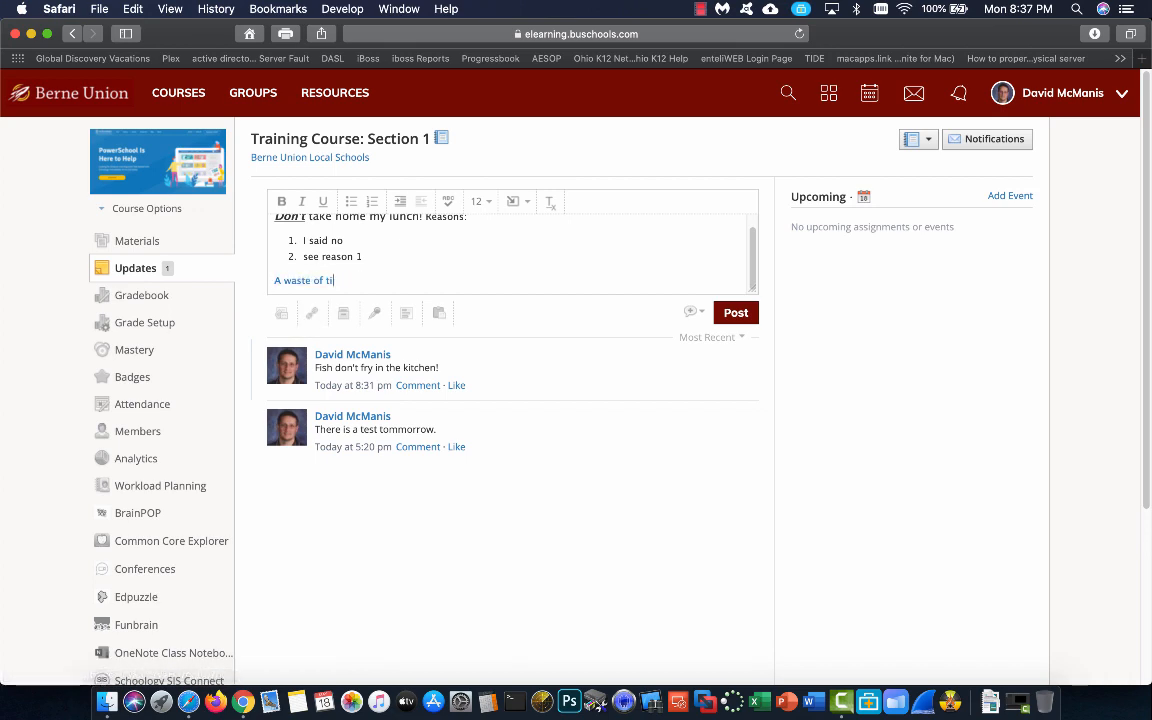
{"action": "key", "text": "BackSpace"}
{"action": "key", "text": "BackSpace"}
{"action": "key", "text": "BackSpace"}
{"action": "key", "text": "BackSpace"}
{"action": "key", "text": "BackSpace"}
{"action": "key", "text": "BackSpace"}
Step: View the special characters available for insertion into the update and close the picker without choosing one
{"action": "left_click", "coordinate": [506, 202]}
{"action": "left_click", "coordinate": [534, 256]}
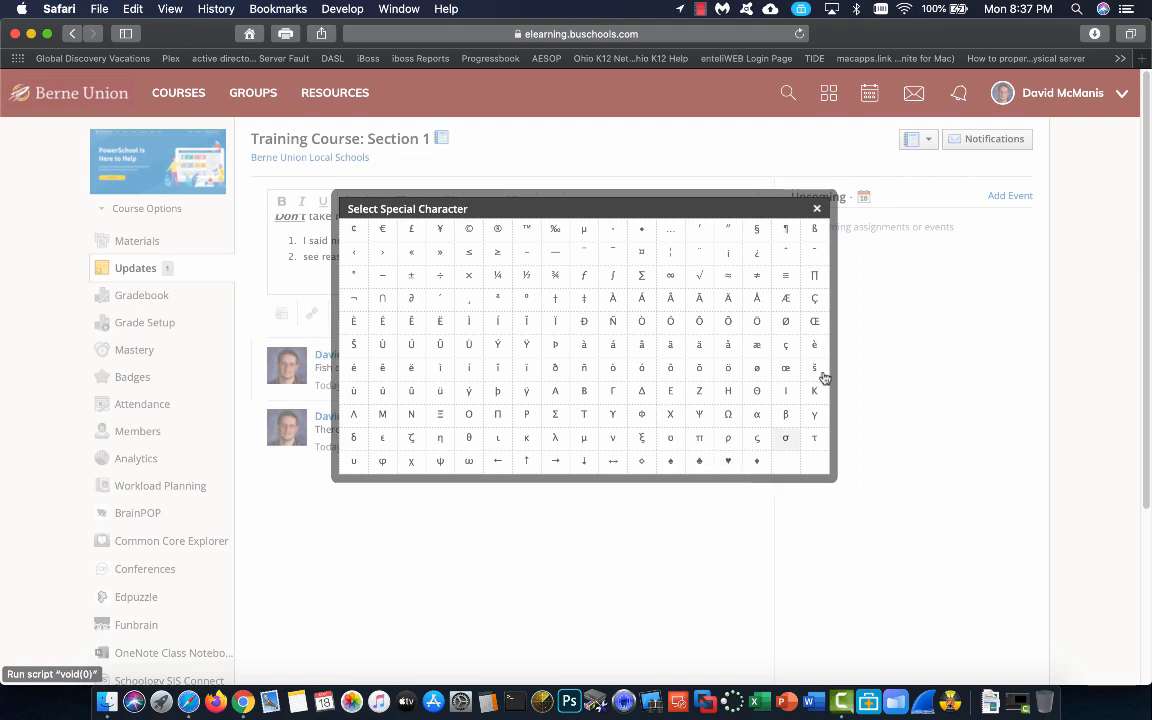
{"action": "left_click", "coordinate": [817, 208]}
Step: Examine the operator symbols in the math formula editor and cancel it without inserting an equation
{"action": "left_click", "coordinate": [528, 204]}
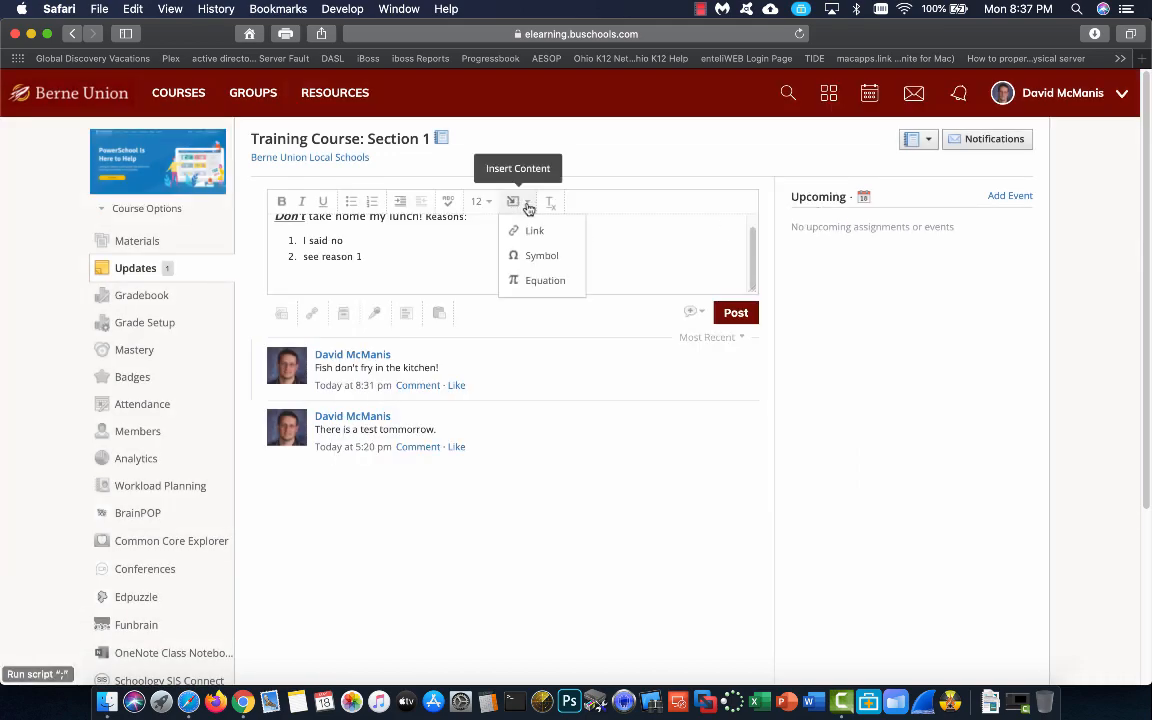
{"action": "left_click", "coordinate": [527, 281]}
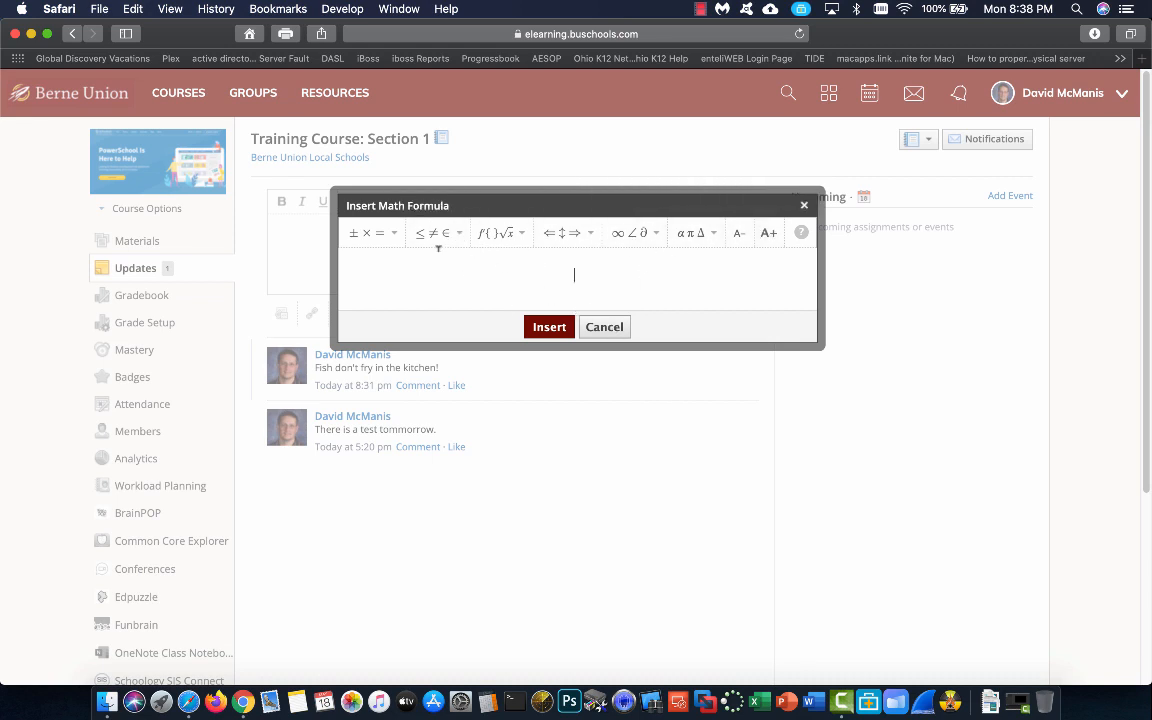
{"action": "left_click", "coordinate": [362, 232]}
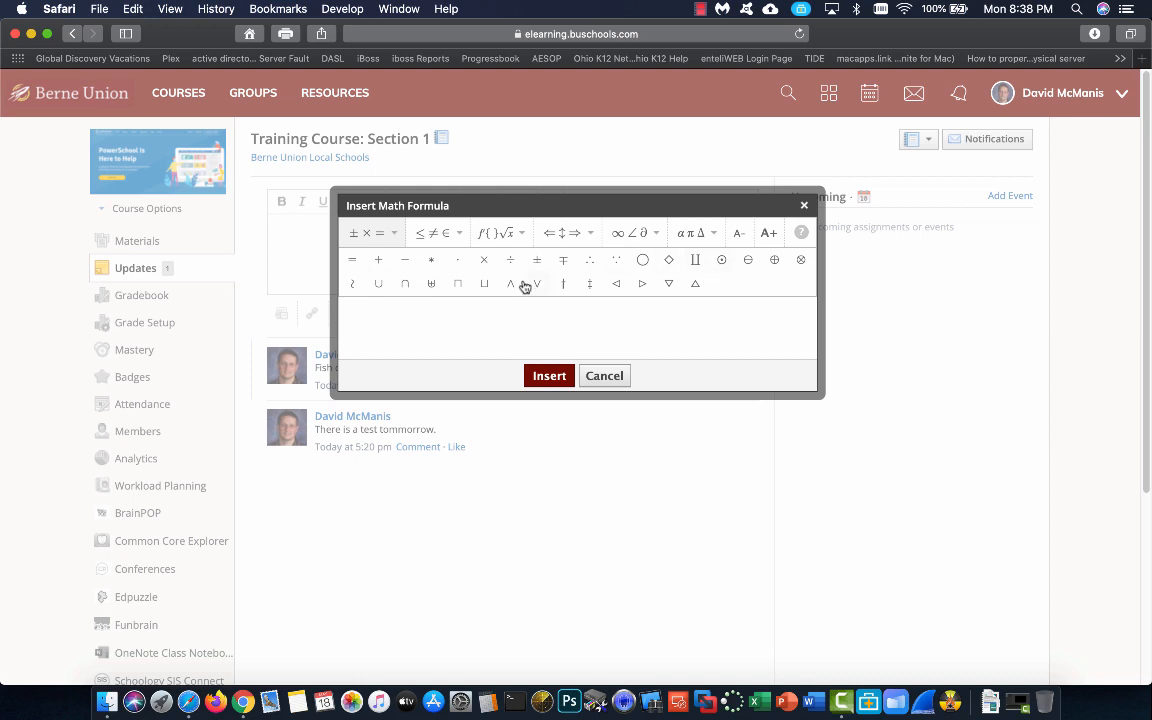
{"action": "left_click", "coordinate": [606, 377]}
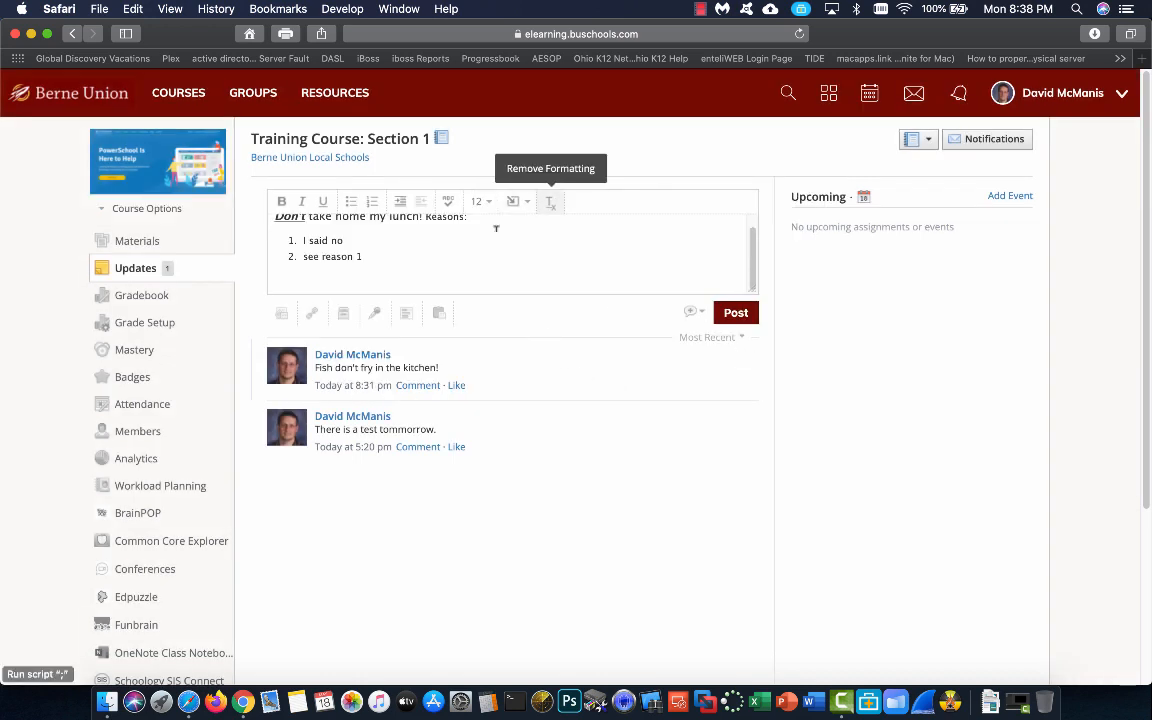
Step: Remove all formatting from the opening line "Don't take home my lunch! Reasons:"
{"action": "scroll", "coordinate": [496, 242], "scroll_direction": "up", "scroll_amount": 1}
{"action": "left_click_drag", "start_coordinate": [468, 228], "coordinate": [272, 228]}
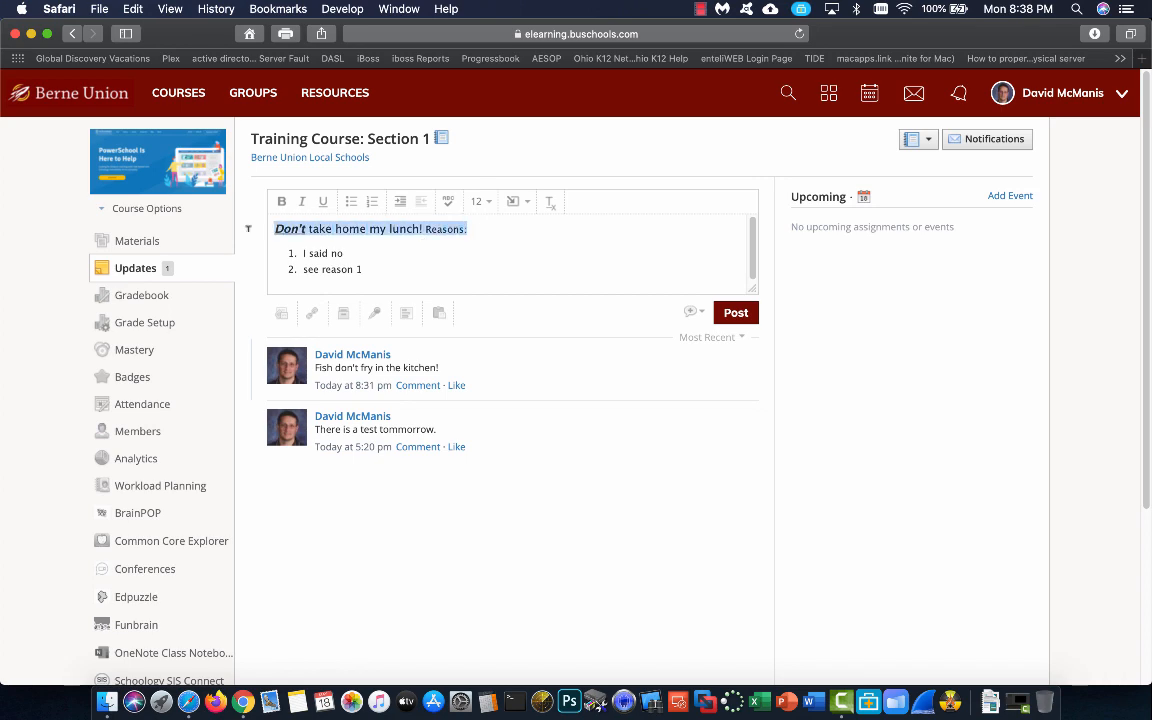
{"action": "left_click", "coordinate": [551, 204]}
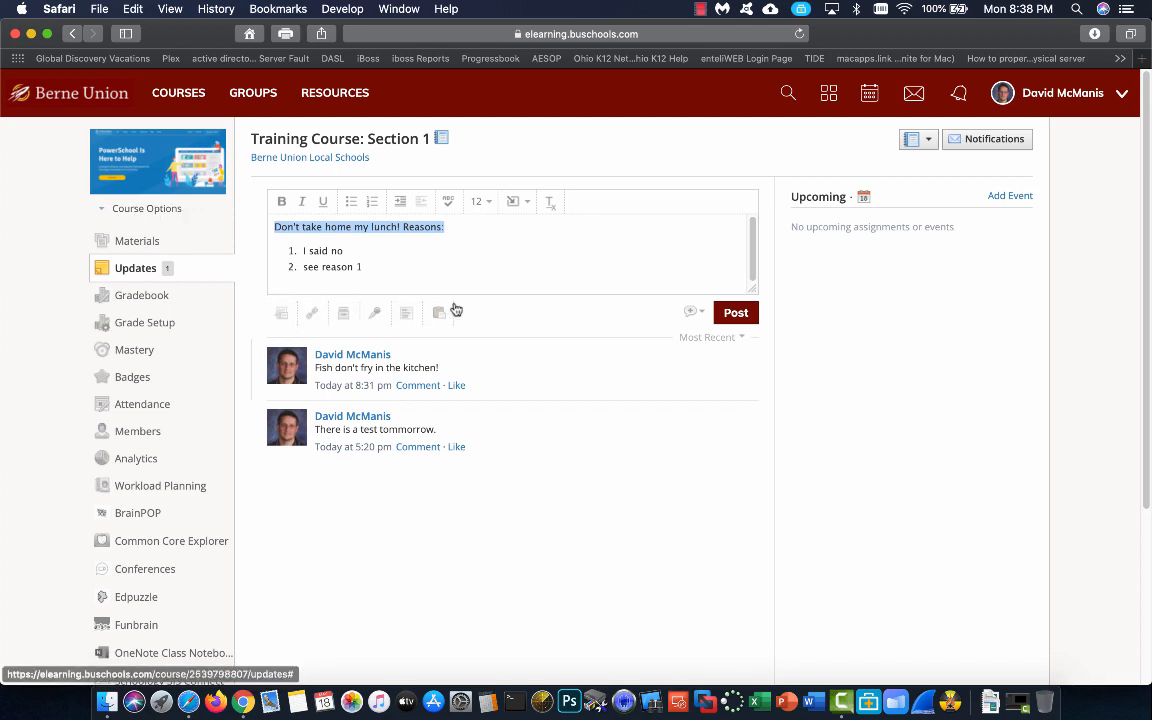
Step: Attach the file "BestBuy Tax Emempt Back.jpg" from the Desktop to the update
{"action": "left_click", "coordinate": [280, 315]}
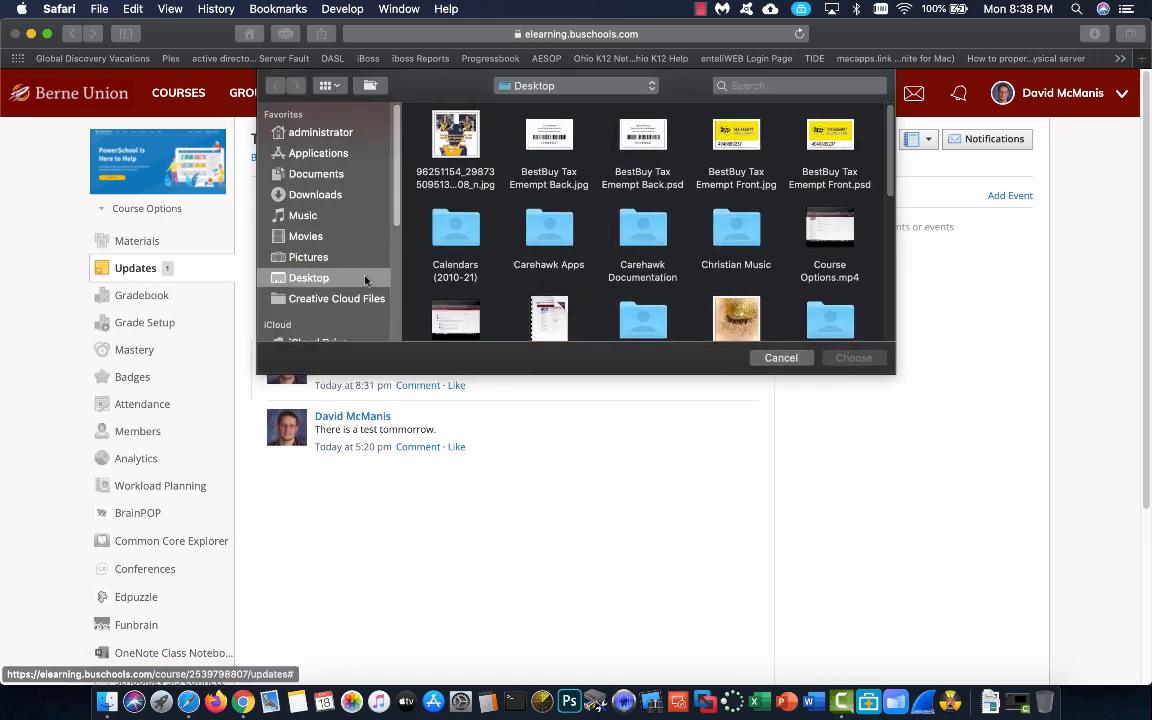
{"action": "left_click", "coordinate": [540, 140]}
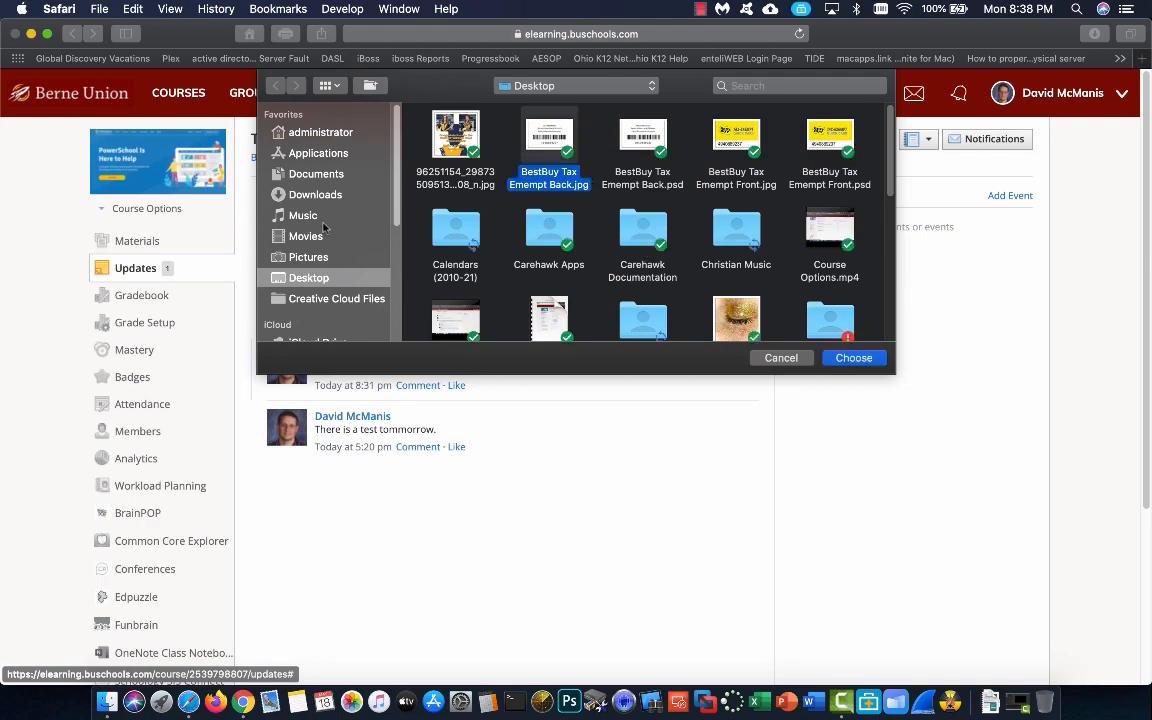
{"action": "left_click", "coordinate": [854, 358]}
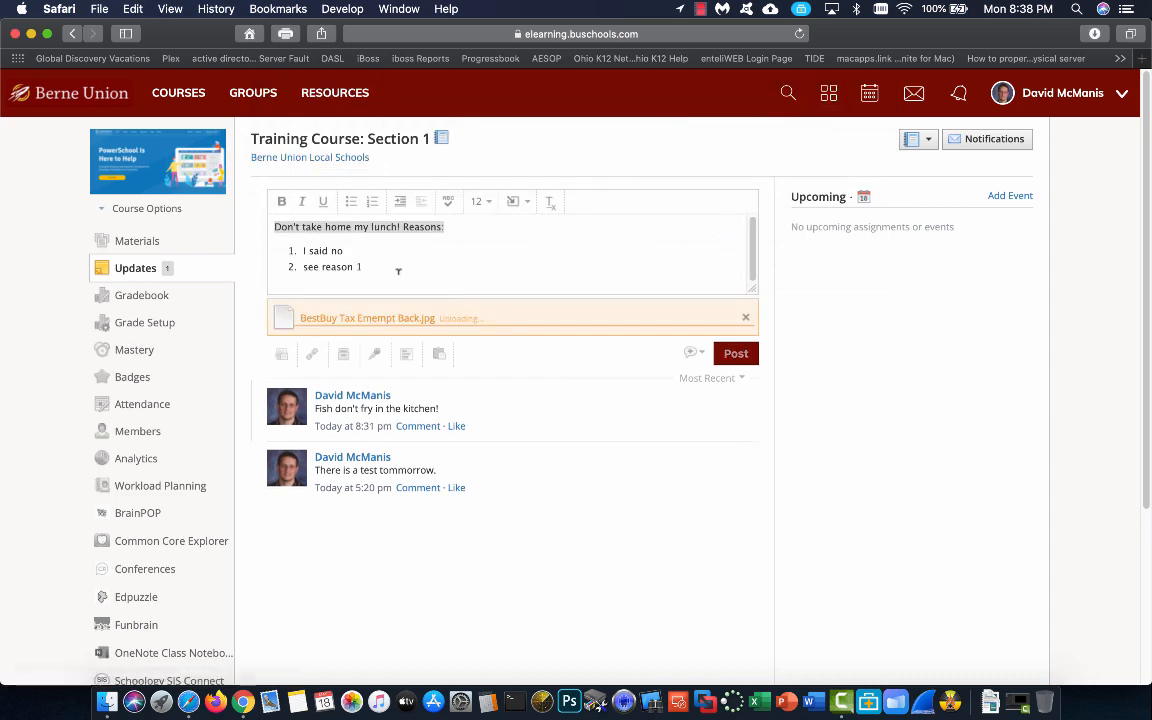
{"action": "left_click", "coordinate": [312, 354]}
{"action": "left_click", "coordinate": [564, 240]}
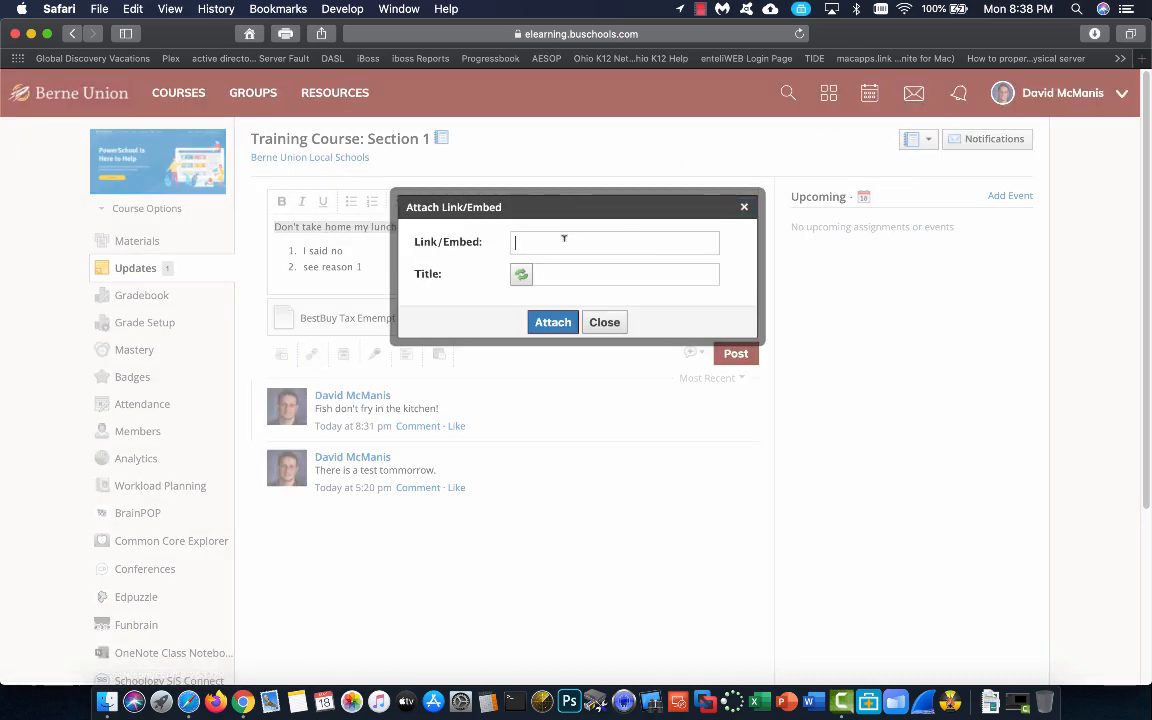
{"action": "type", "text": "https://www.youtube.com/watch?v=HJ7qn0Q7n6c"}
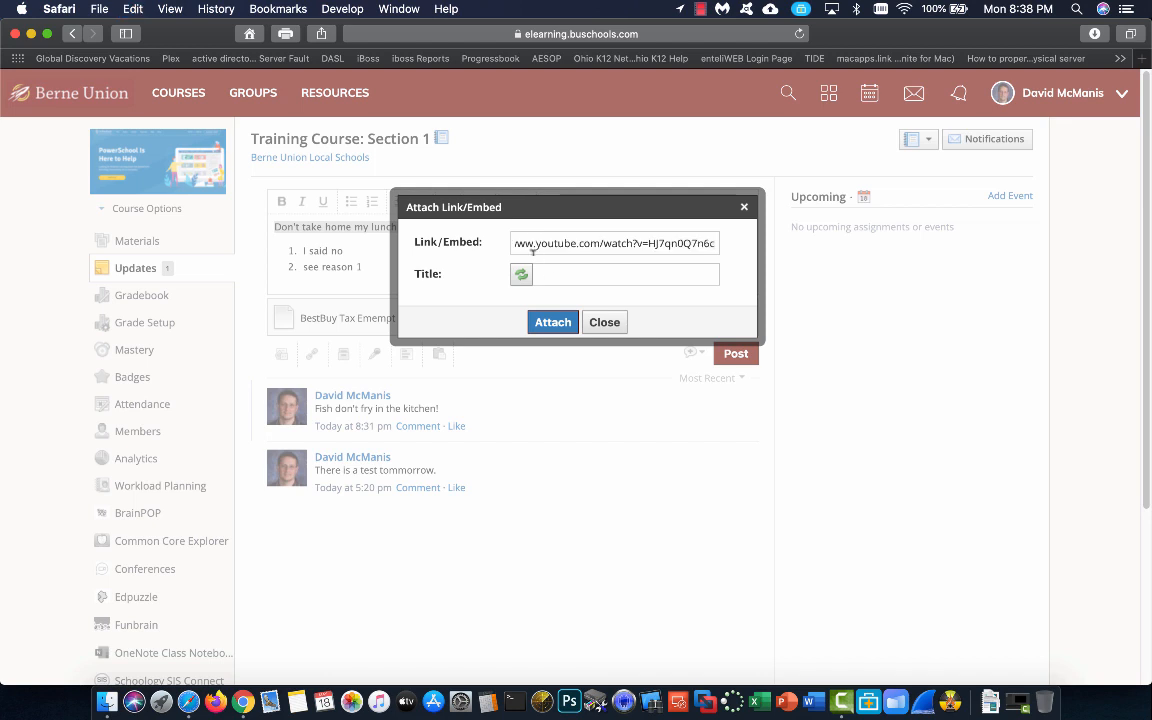
{"action": "left_click", "coordinate": [549, 274]}
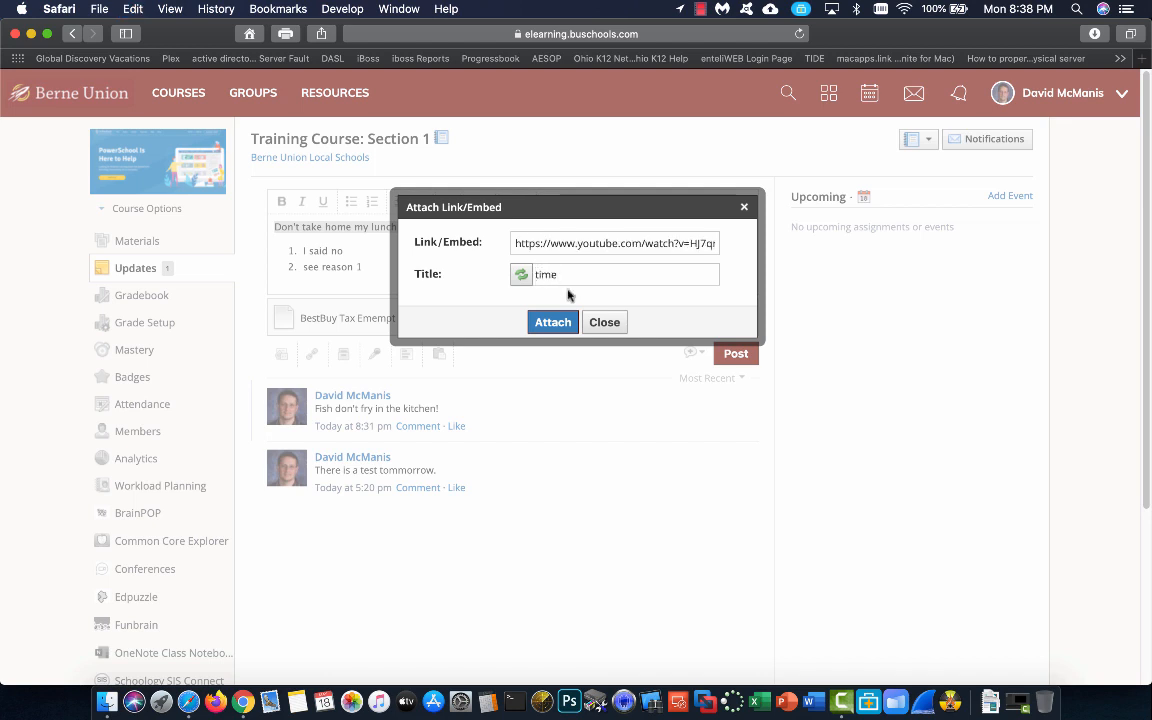
{"action": "left_click", "coordinate": [556, 322]}
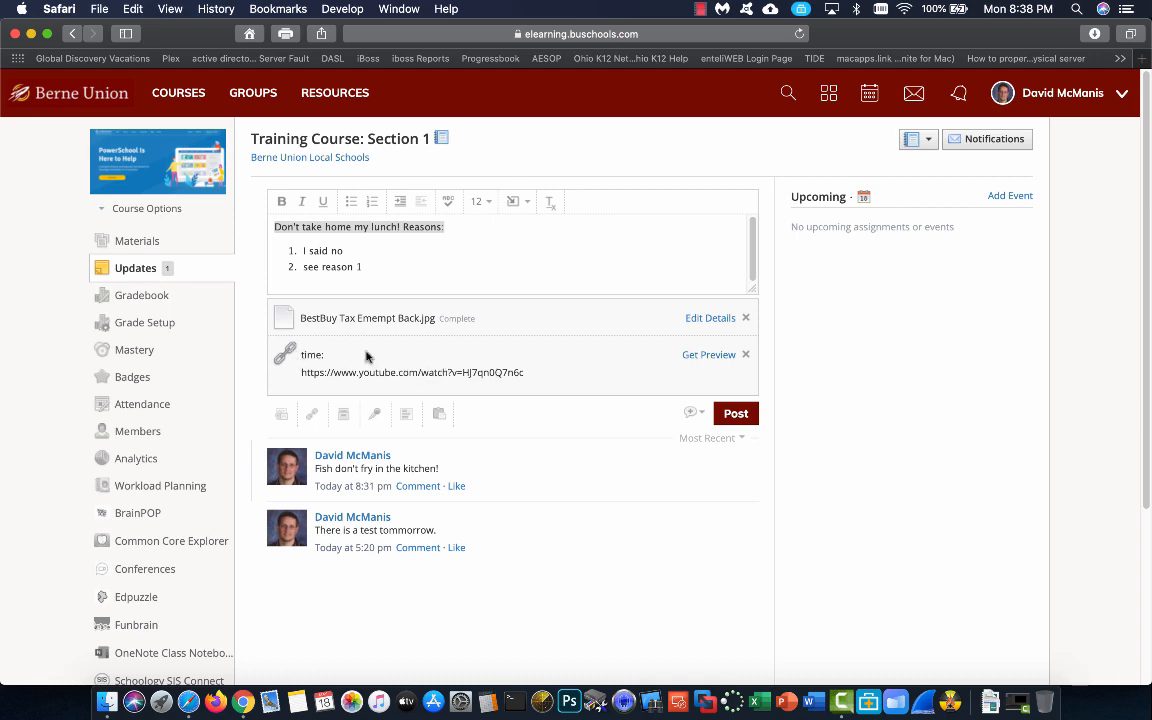
{"action": "left_click", "coordinate": [745, 354]}
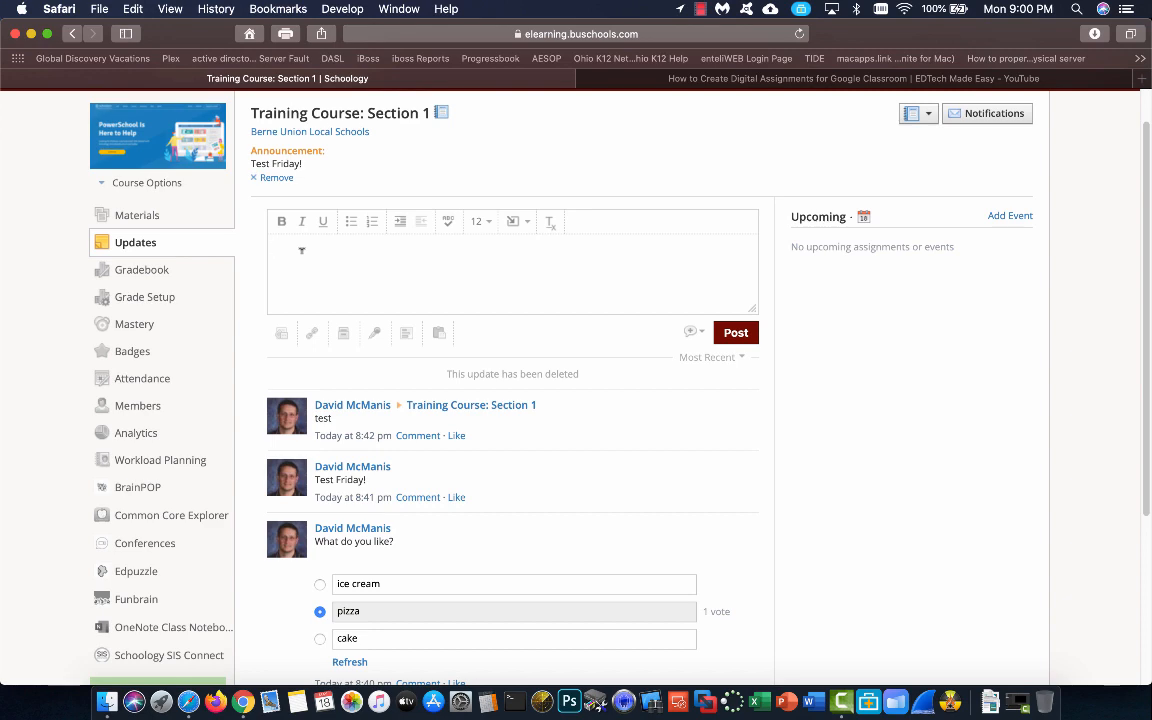
Step: Write "Test Video" as a new update and open the dialog for attaching a link or embed code
{"action": "type", "text": "Video"}
{"action": "left_click", "coordinate": [312, 334]}
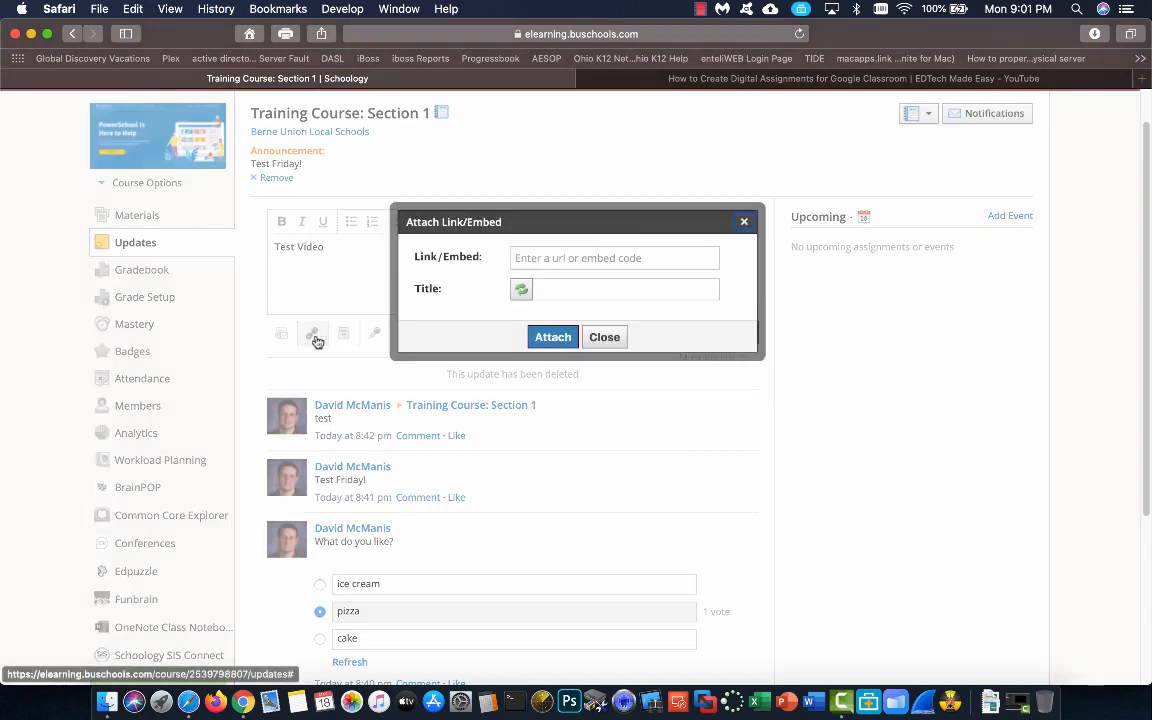
{"action": "left_click", "coordinate": [556, 257]}
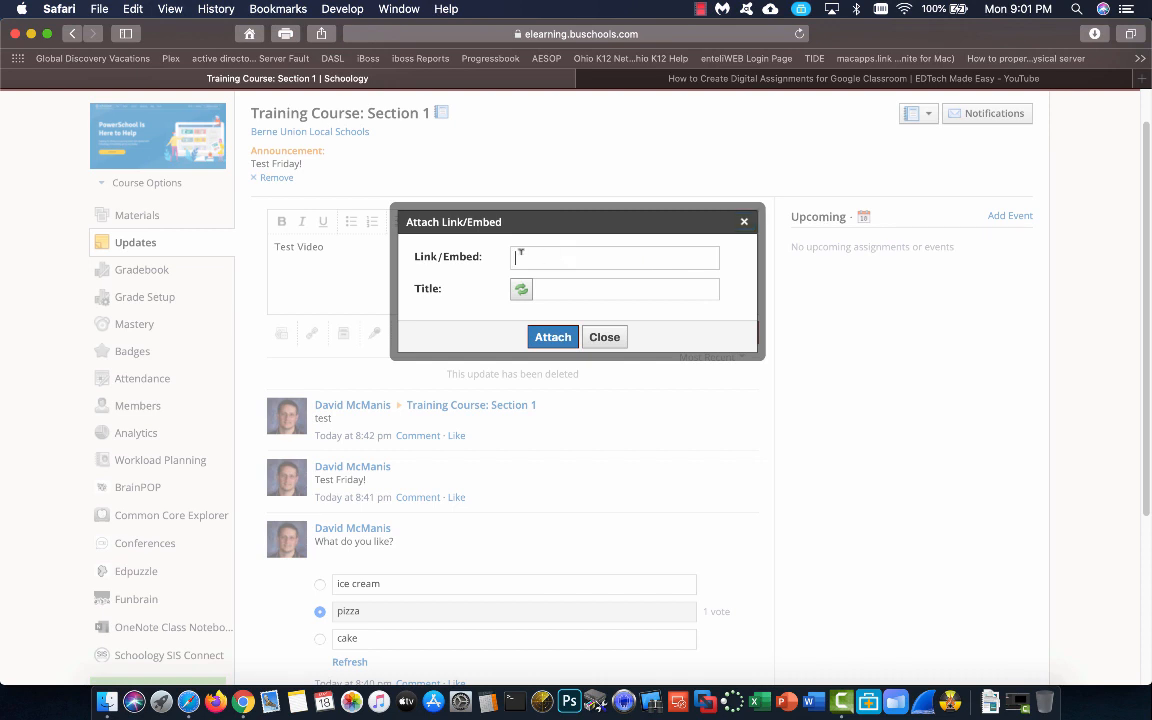
Step: Select the page address of the YouTube video open in the other tab and return to the update's link dialog
{"action": "left_click", "coordinate": [611, 77]}
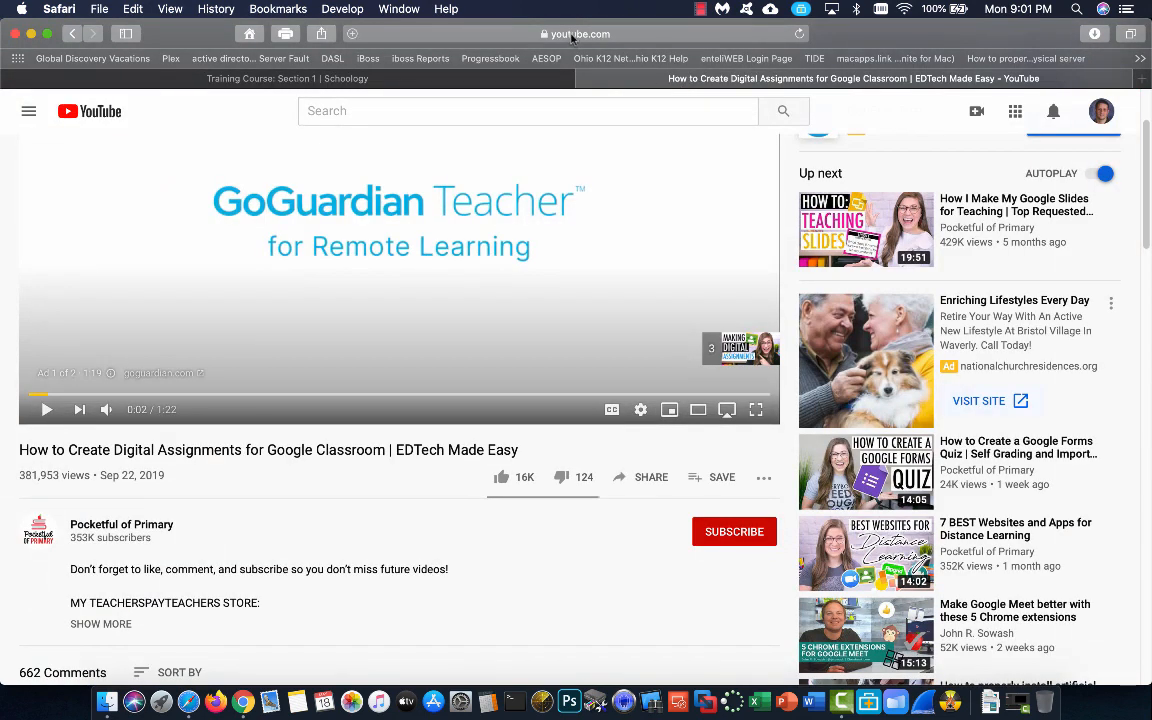
{"action": "left_click", "coordinate": [515, 35]}
{"action": "left_click", "coordinate": [319, 83]}
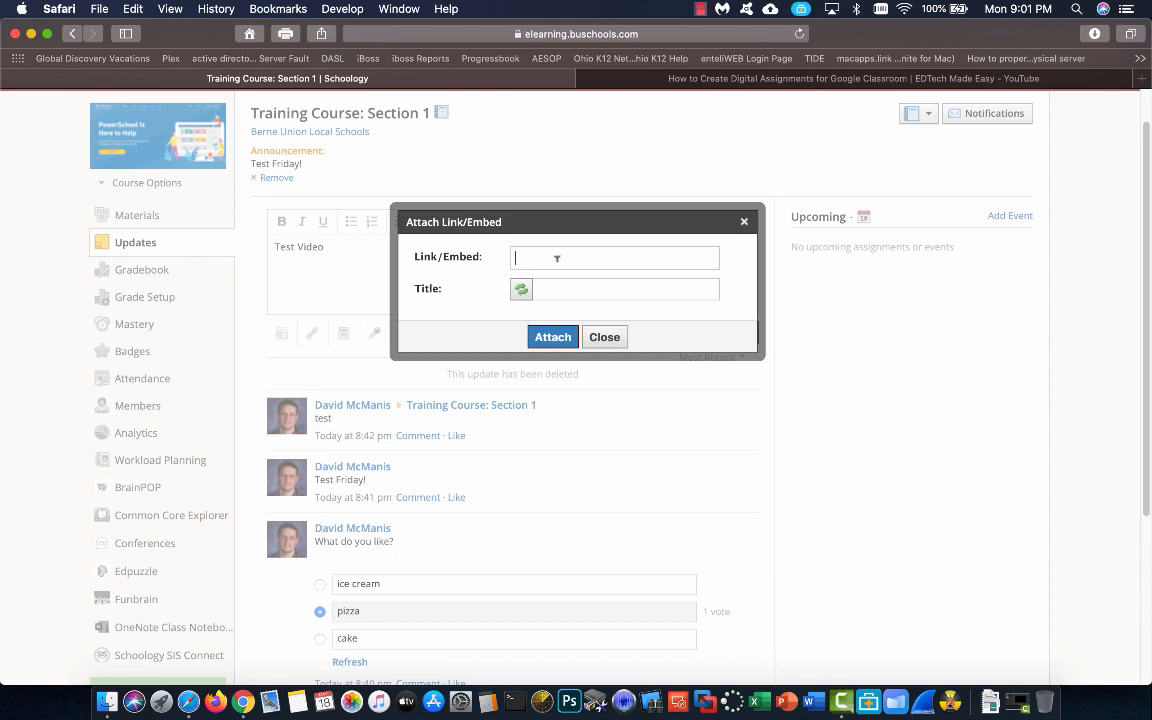
Step: Copy the full iframe embed code of the YouTube video "How to Create Digital Assignments for Google Classroom" from its share options
{"action": "left_click", "coordinate": [605, 78]}
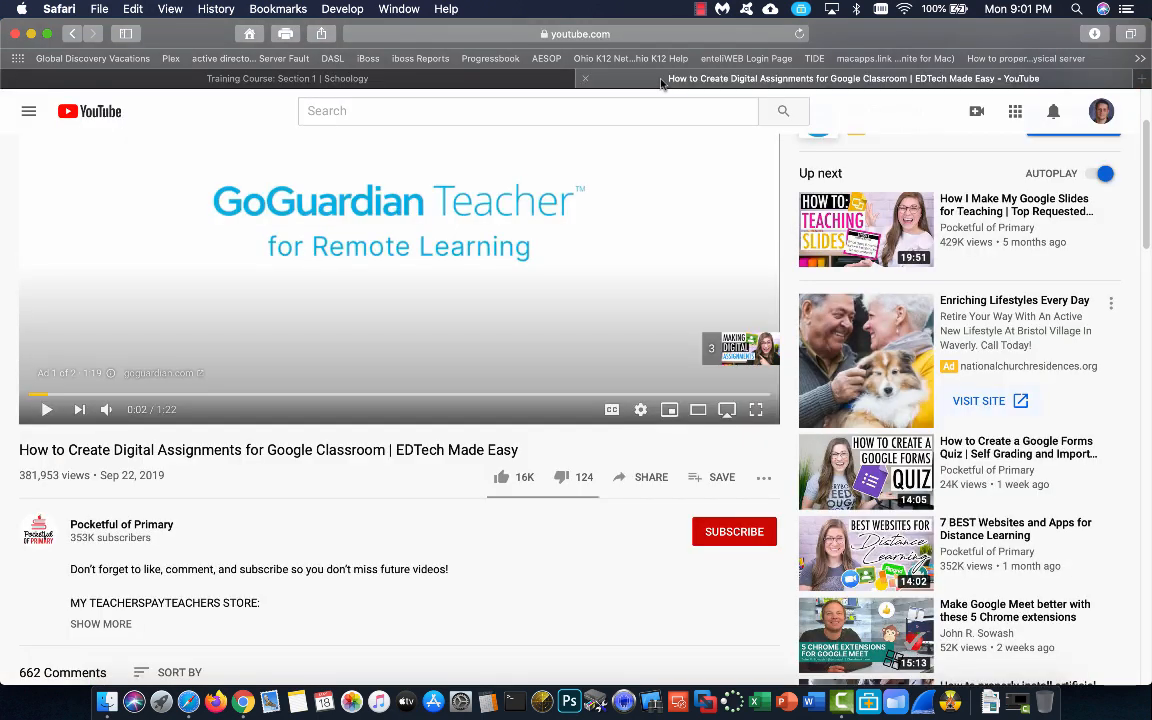
{"action": "scroll", "coordinate": [490, 263], "scroll_direction": "up", "scroll_amount": 3}
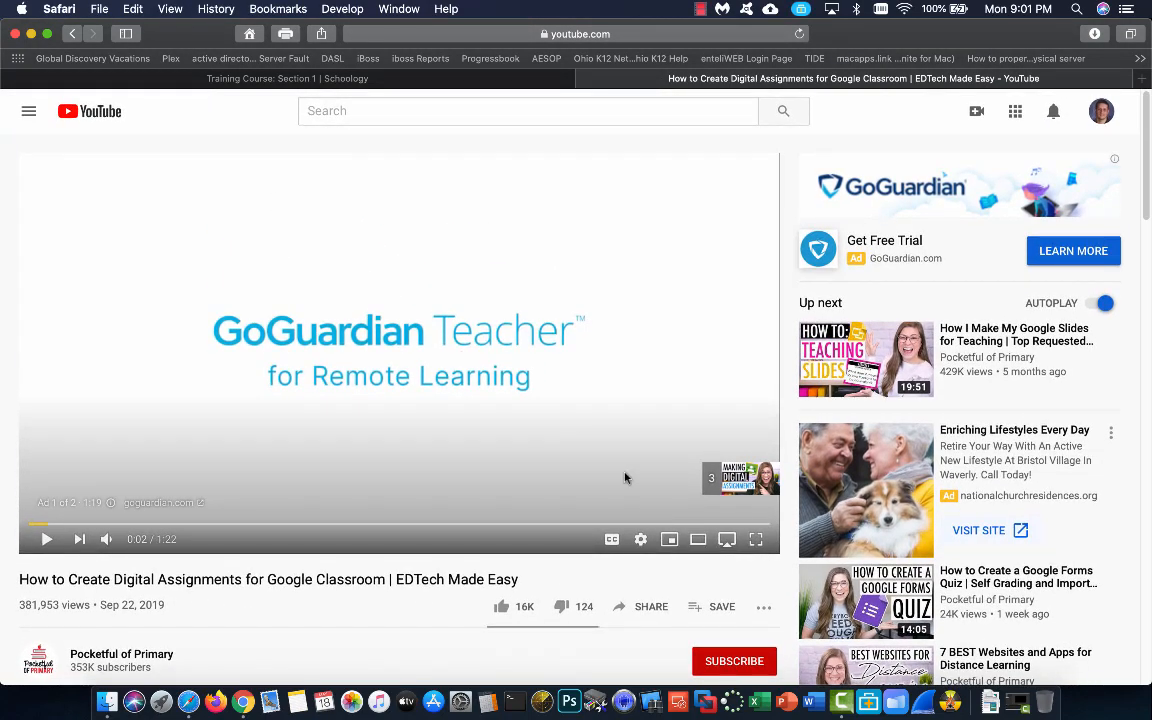
{"action": "left_click", "coordinate": [646, 606]}
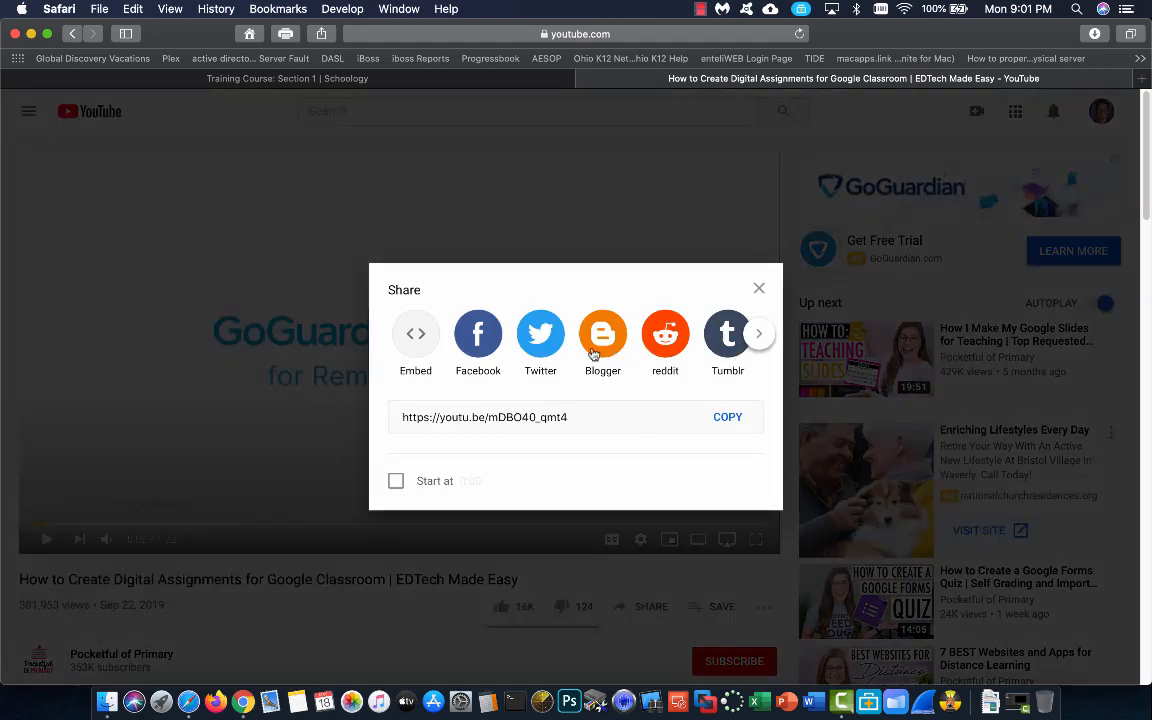
{"action": "left_click", "coordinate": [418, 336]}
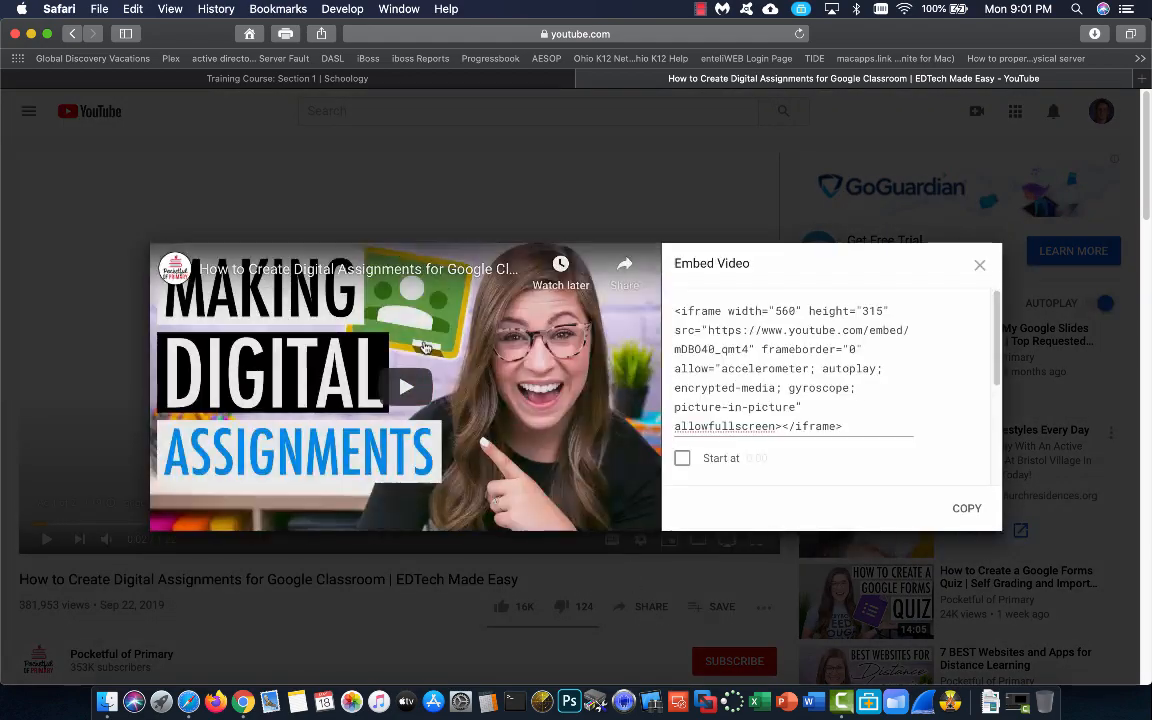
{"action": "left_click", "coordinate": [674, 312]}
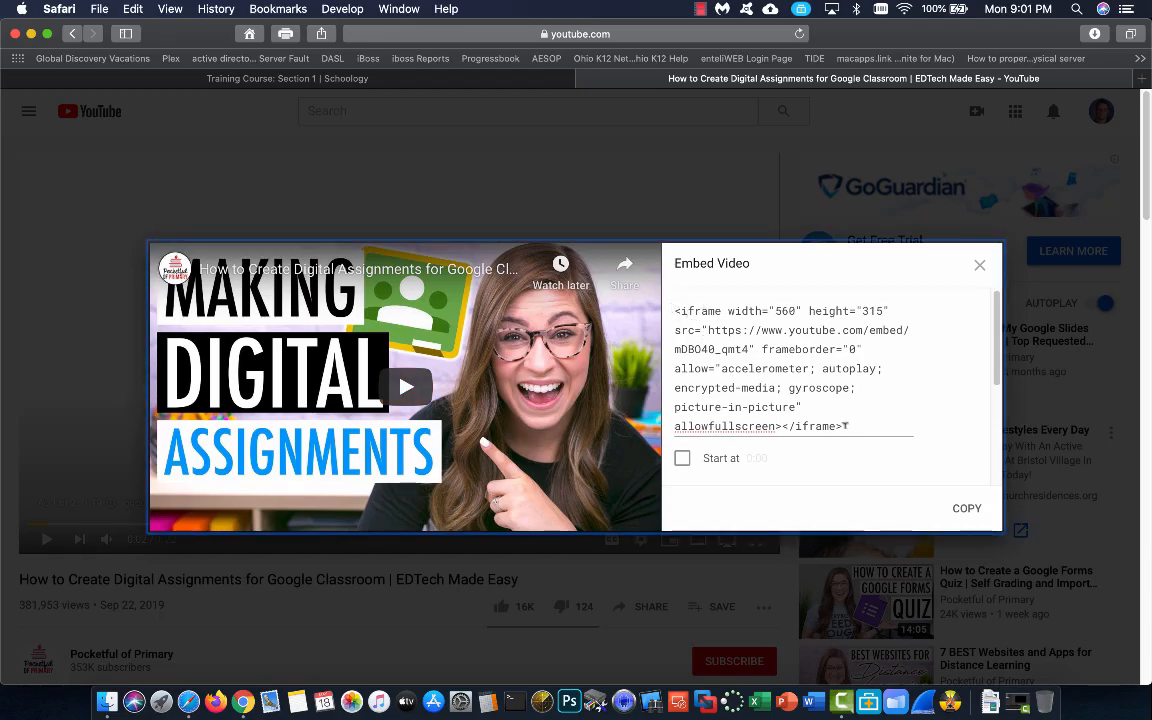
{"action": "left_click_drag", "start_coordinate": [845, 426], "coordinate": [667, 300]}
{"action": "key", "text": "super+c"}
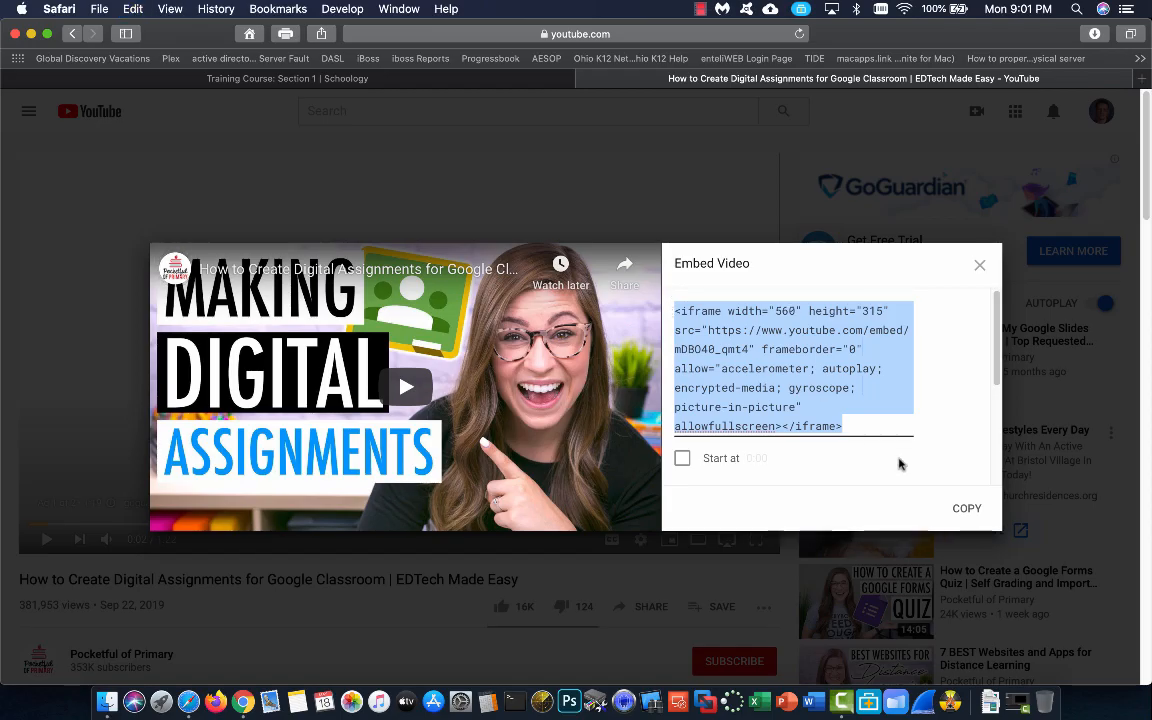
Step: Attach the copied YouTube embed code to the "Test Video" update with the title "Teacher" and post the update
{"action": "left_click", "coordinate": [968, 510]}
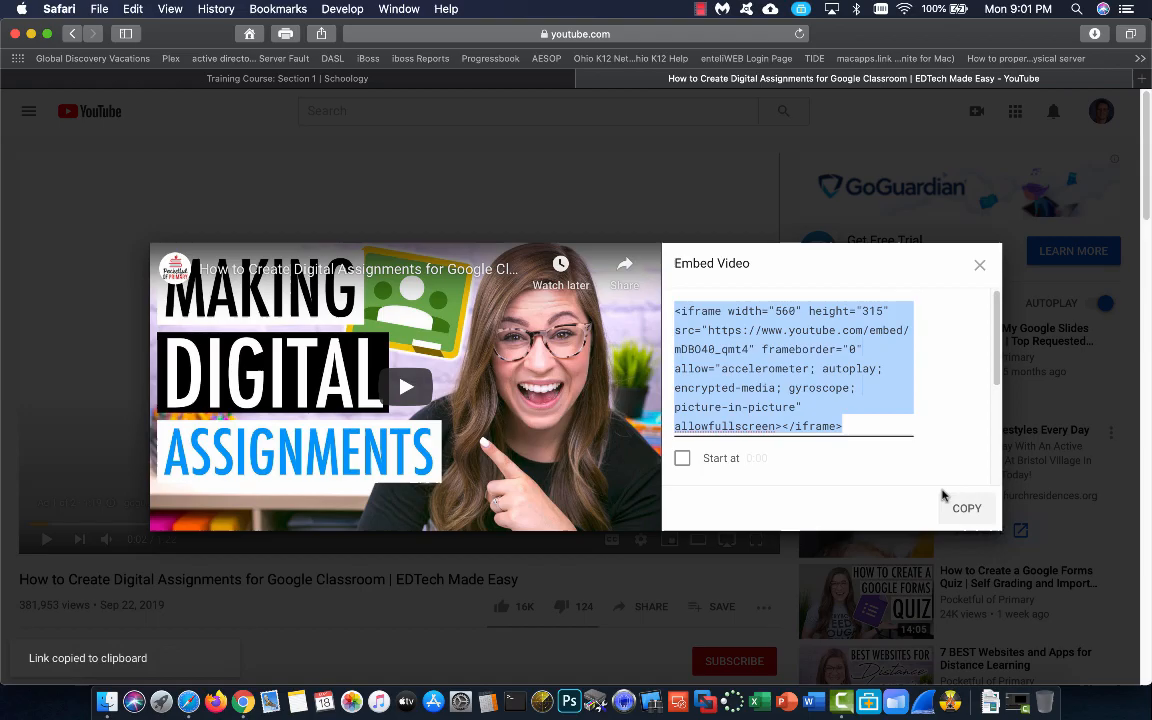
{"action": "left_click", "coordinate": [980, 265]}
{"action": "left_click", "coordinate": [474, 78]}
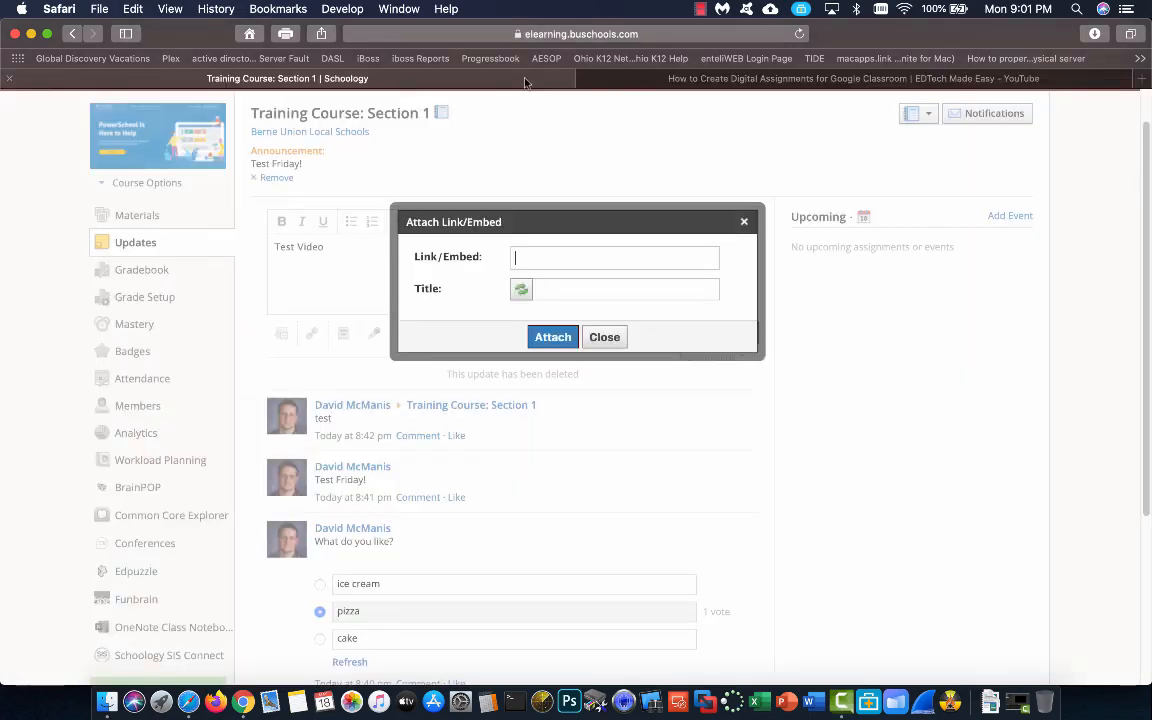
{"action": "left_click", "coordinate": [536, 256]}
{"action": "key", "text": "super+v"}
{"action": "left_click", "coordinate": [562, 286]}
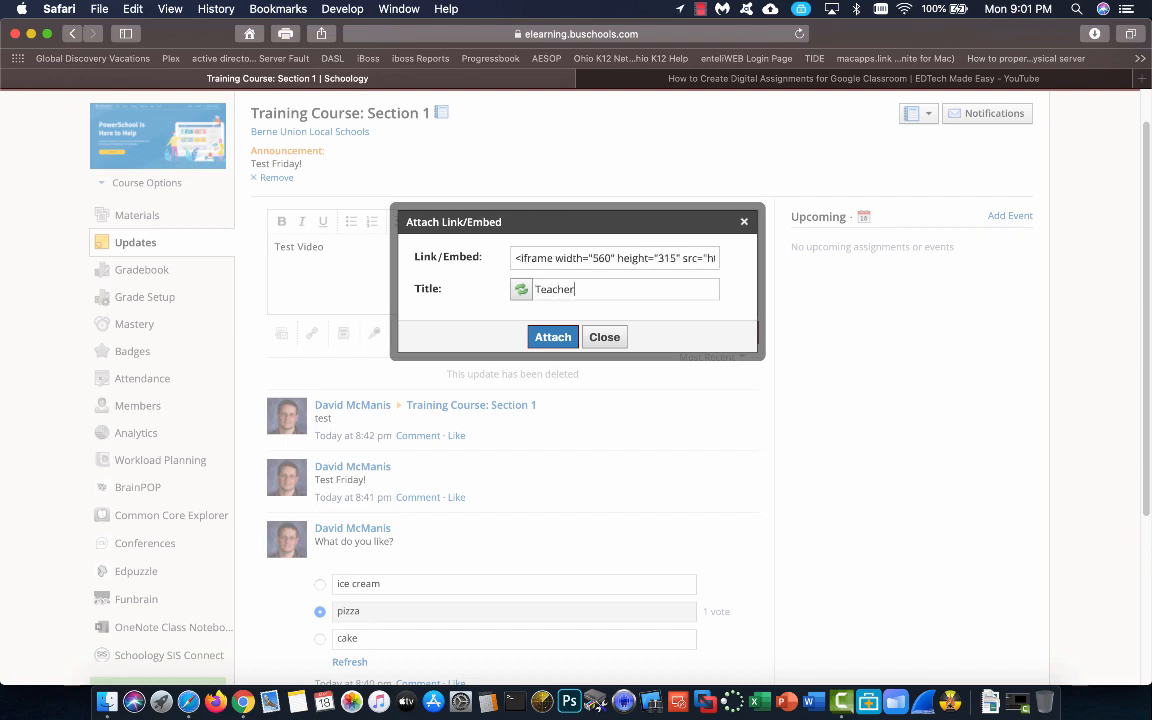
{"action": "left_click", "coordinate": [552, 338]}
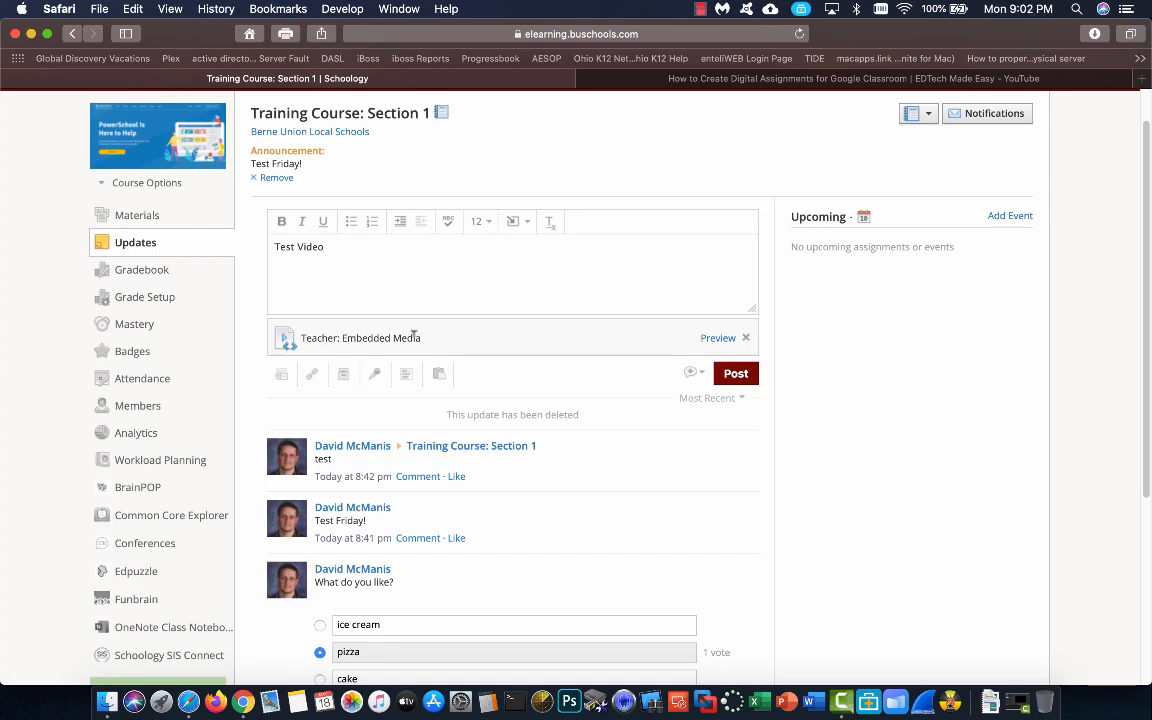
{"action": "left_click", "coordinate": [737, 375]}
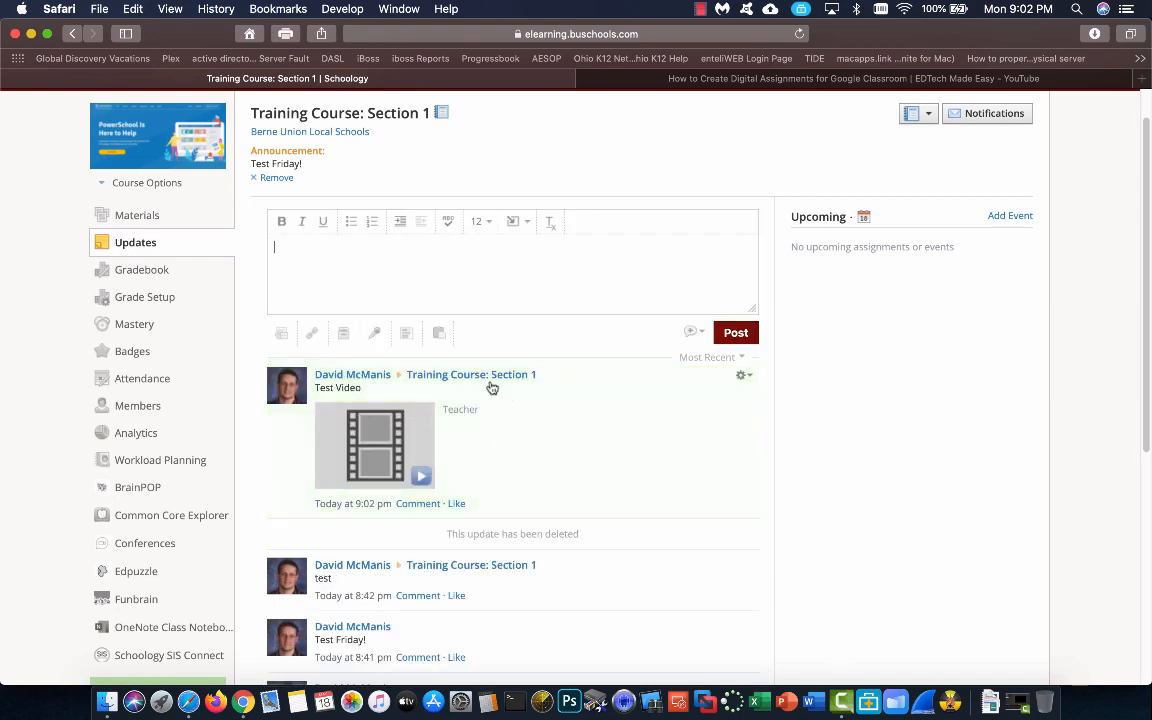
Step: Play and pause the embedded video in the posted "Test Video" update, and delete that update
{"action": "left_click", "coordinate": [375, 451]}
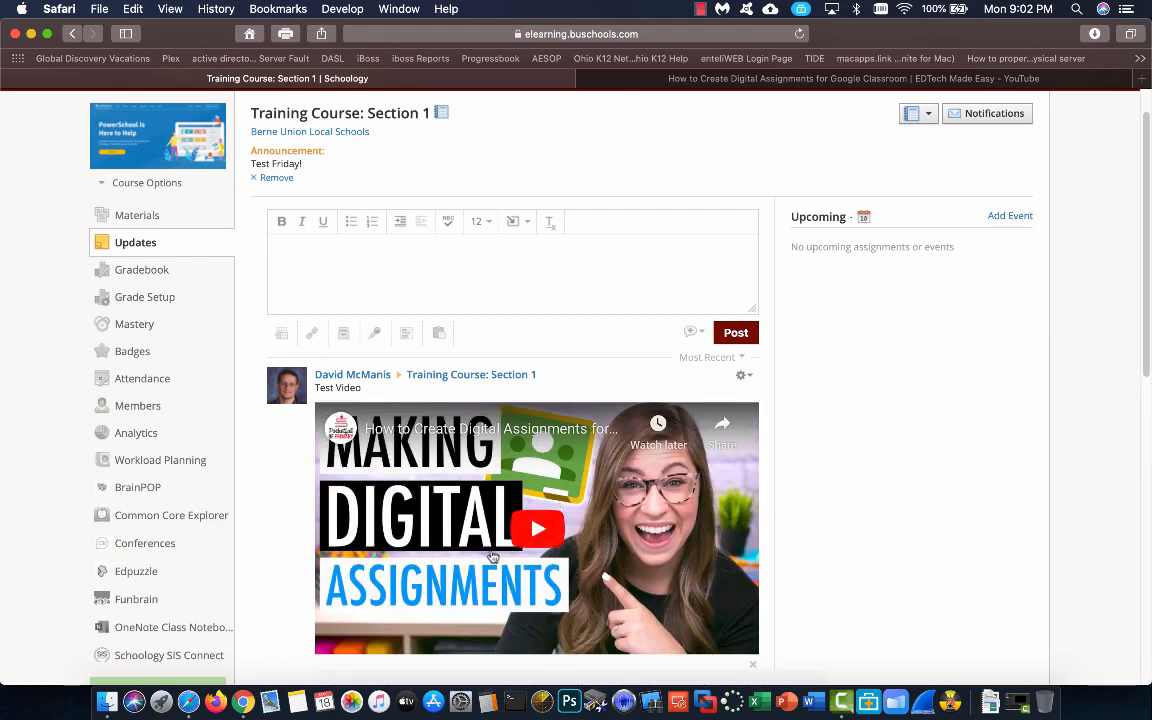
{"action": "left_click", "coordinate": [537, 526]}
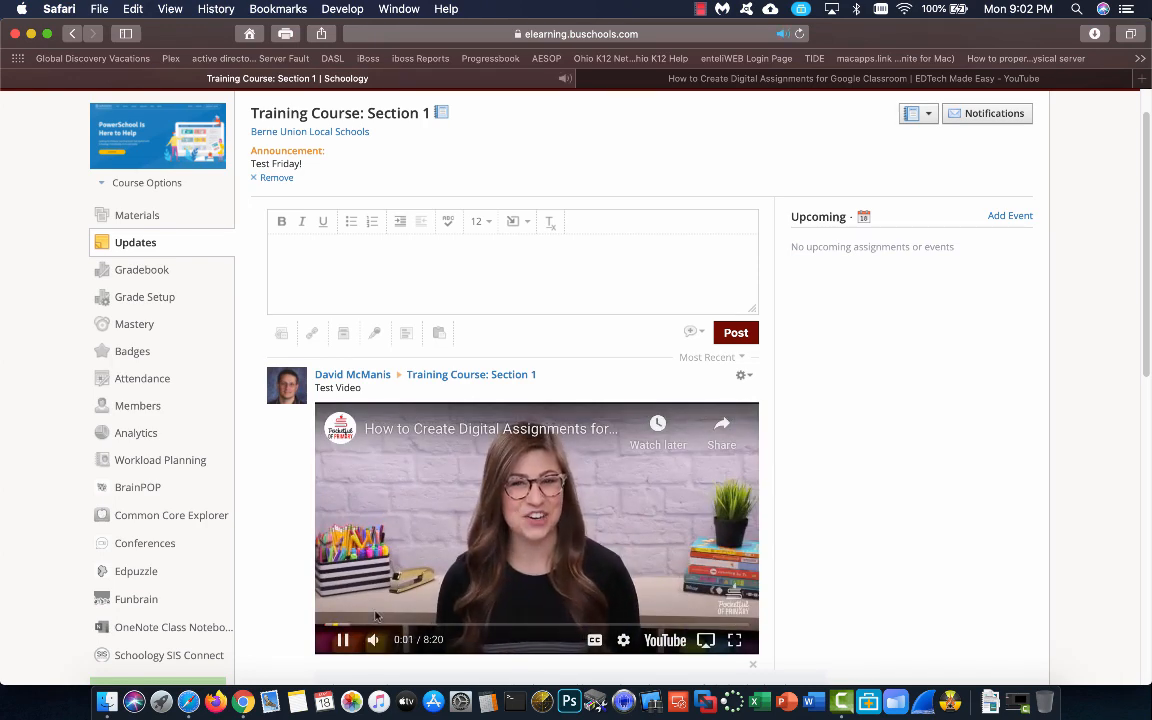
{"action": "left_click", "coordinate": [342, 640]}
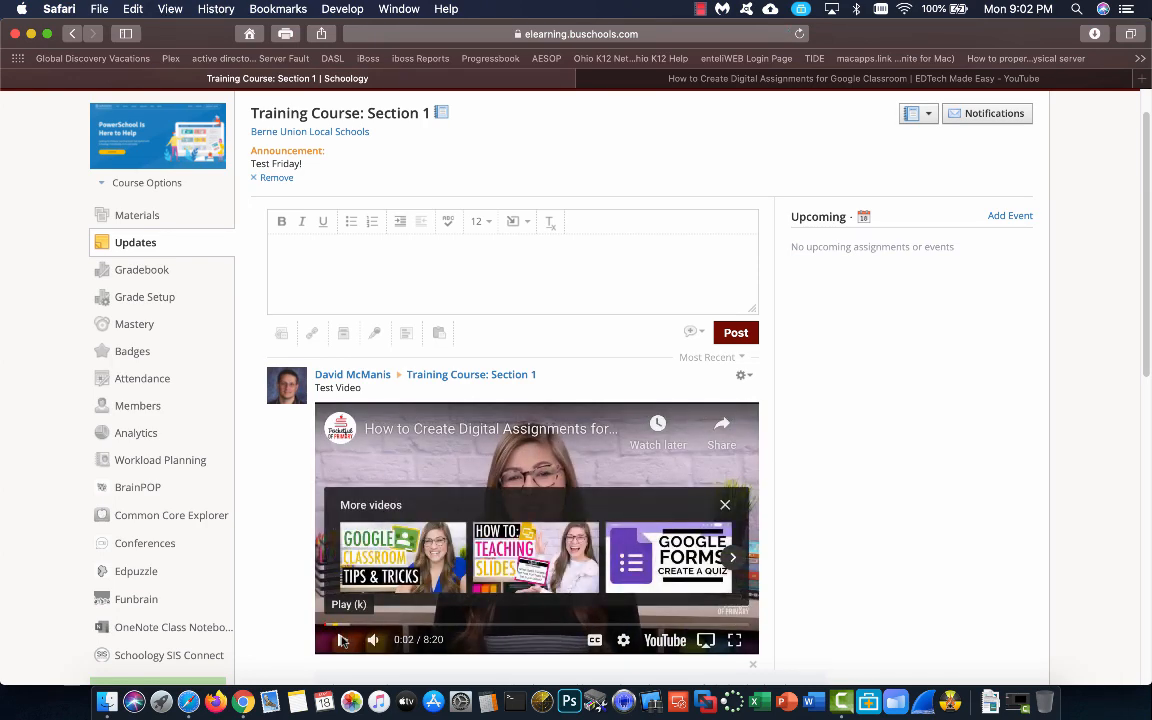
{"action": "left_click", "coordinate": [741, 375]}
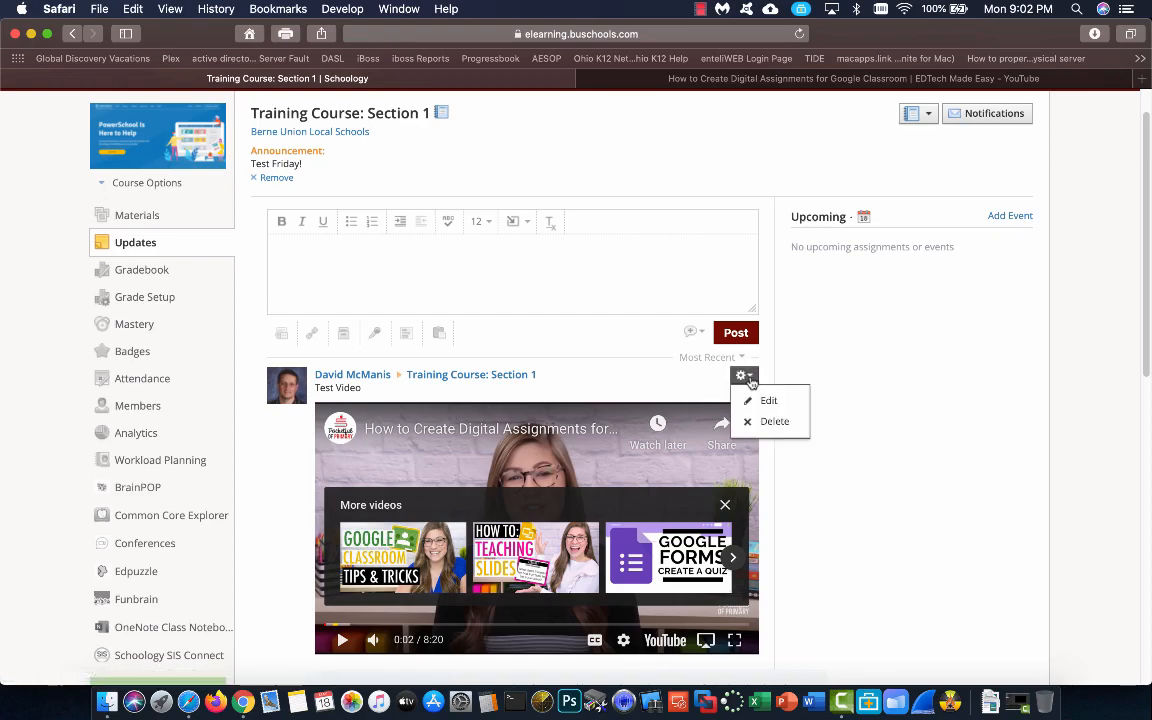
{"action": "left_click", "coordinate": [764, 422]}
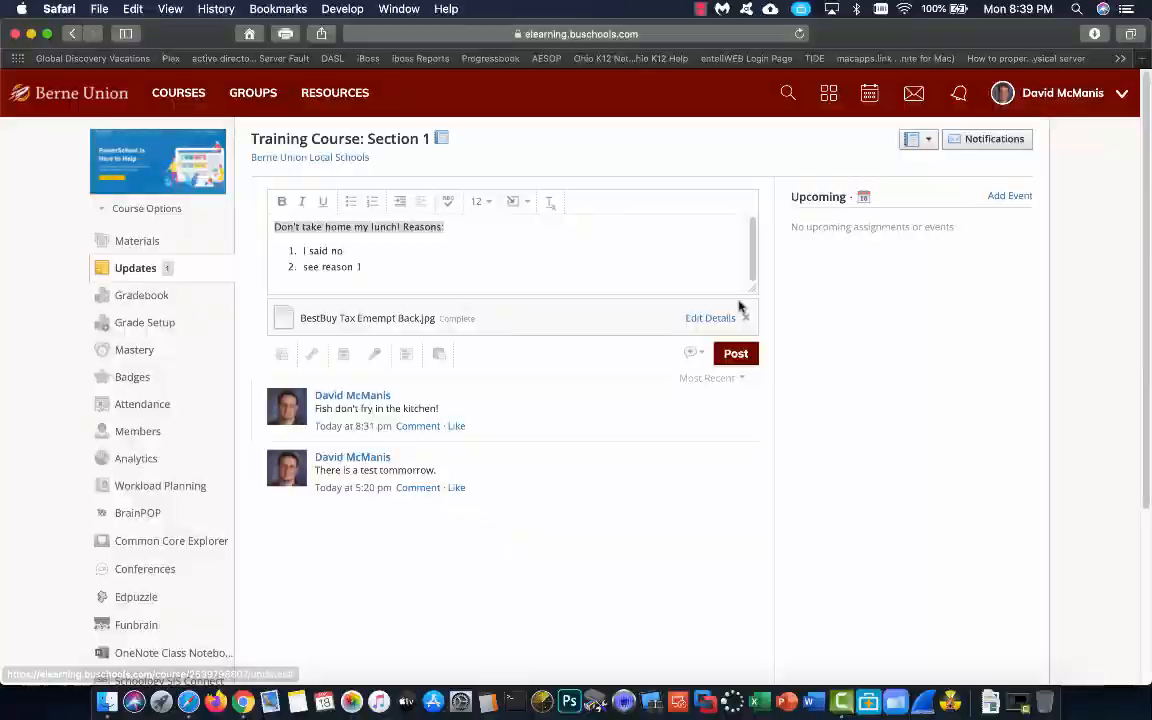
Step: Remove the attached image "BestBuy Tax Emempt Back.jpg" from the draft update
{"action": "left_click", "coordinate": [745, 317]}
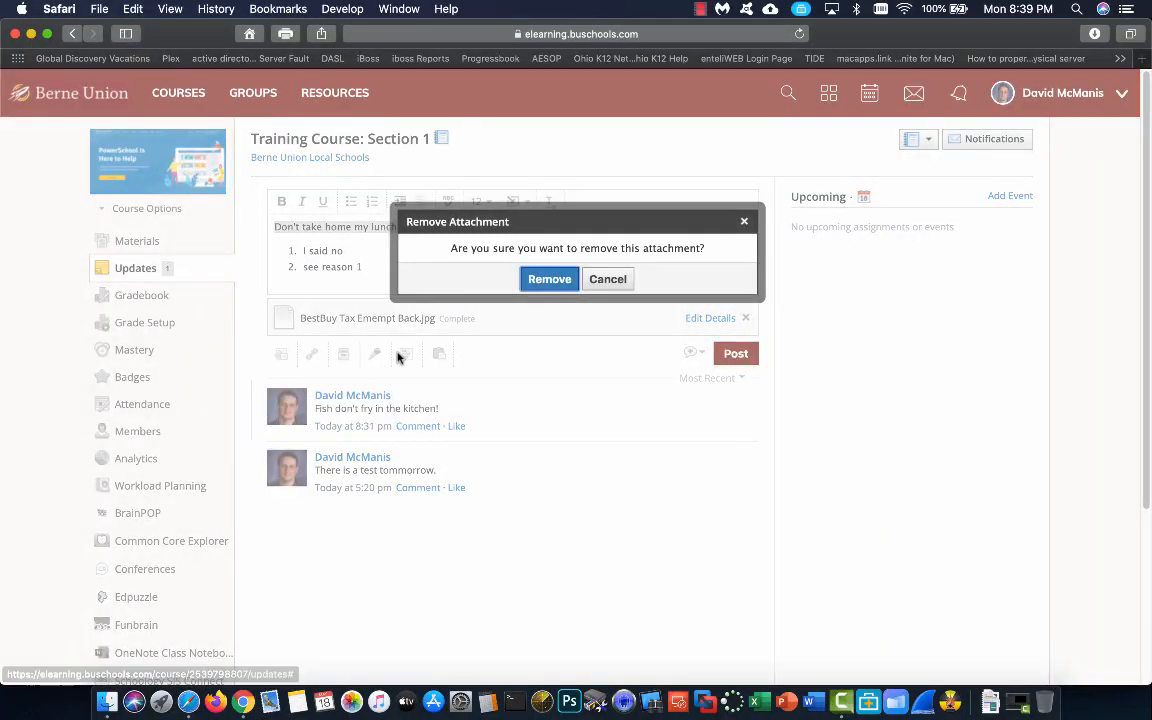
{"action": "left_click", "coordinate": [535, 276]}
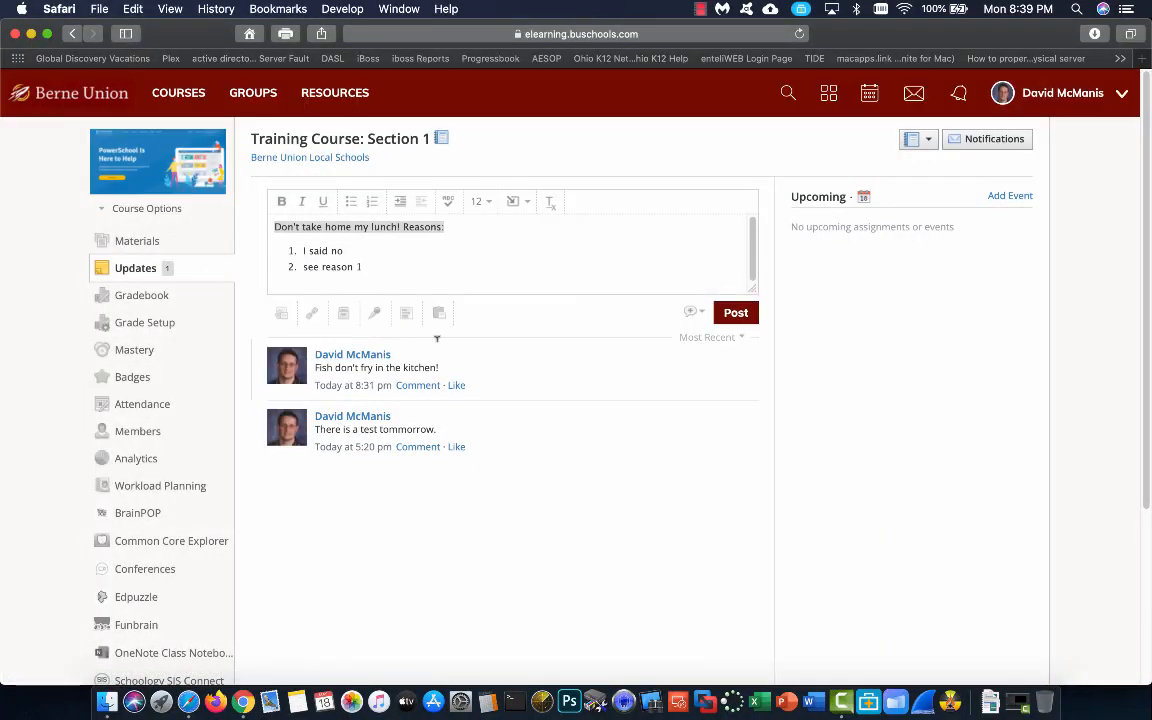
Step: Try attaching Test.flv from the personal resources to the draft update, and remove that attachment
{"action": "left_click", "coordinate": [344, 314]}
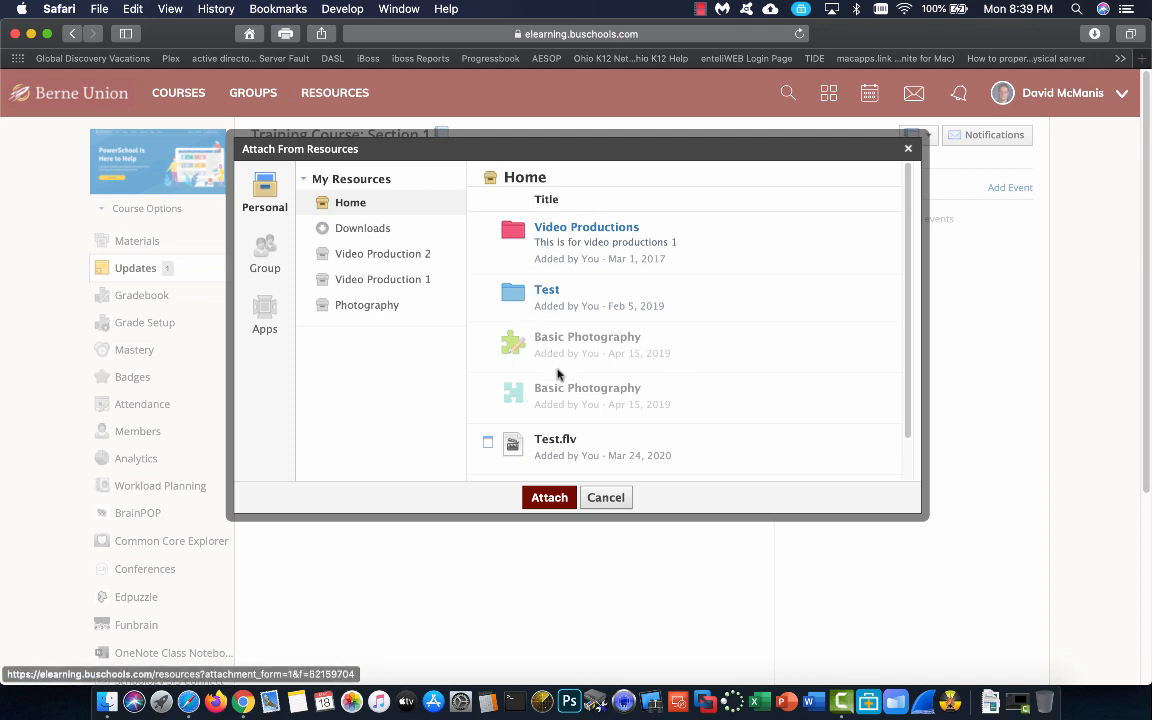
{"action": "scroll", "coordinate": [558, 373], "scroll_direction": "down", "scroll_amount": 2}
{"action": "scroll", "coordinate": [558, 373], "scroll_direction": "up", "scroll_amount": 2}
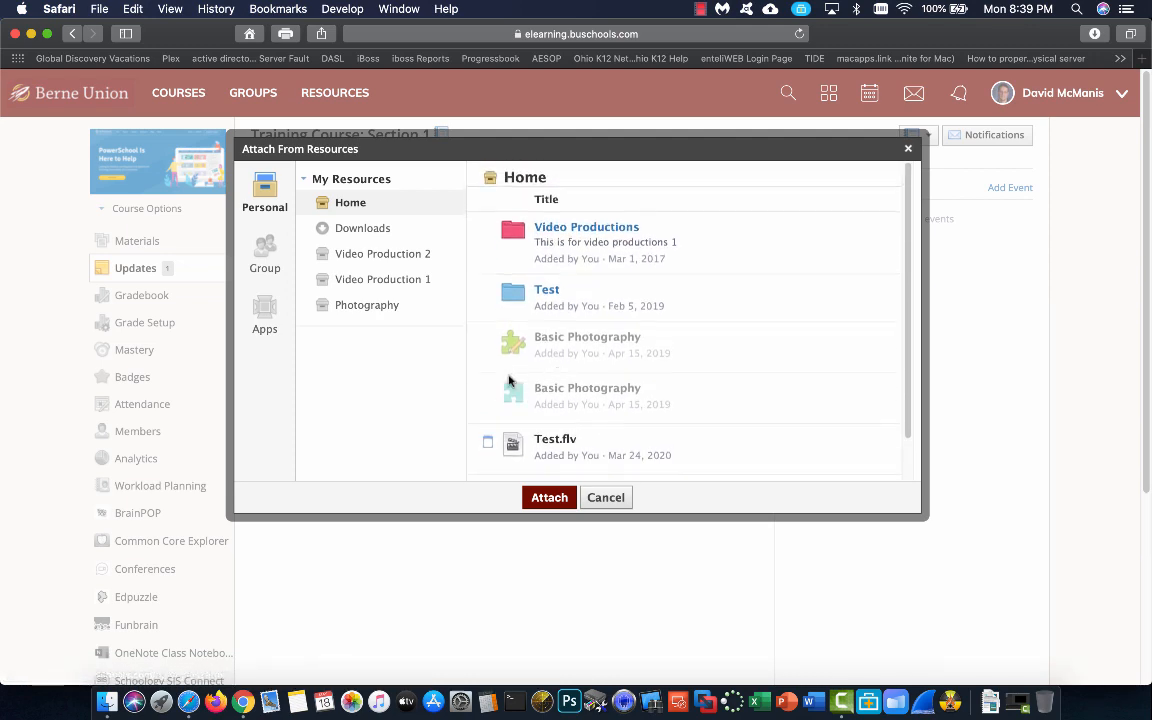
{"action": "left_click", "coordinate": [488, 442]}
{"action": "left_click", "coordinate": [549, 497]}
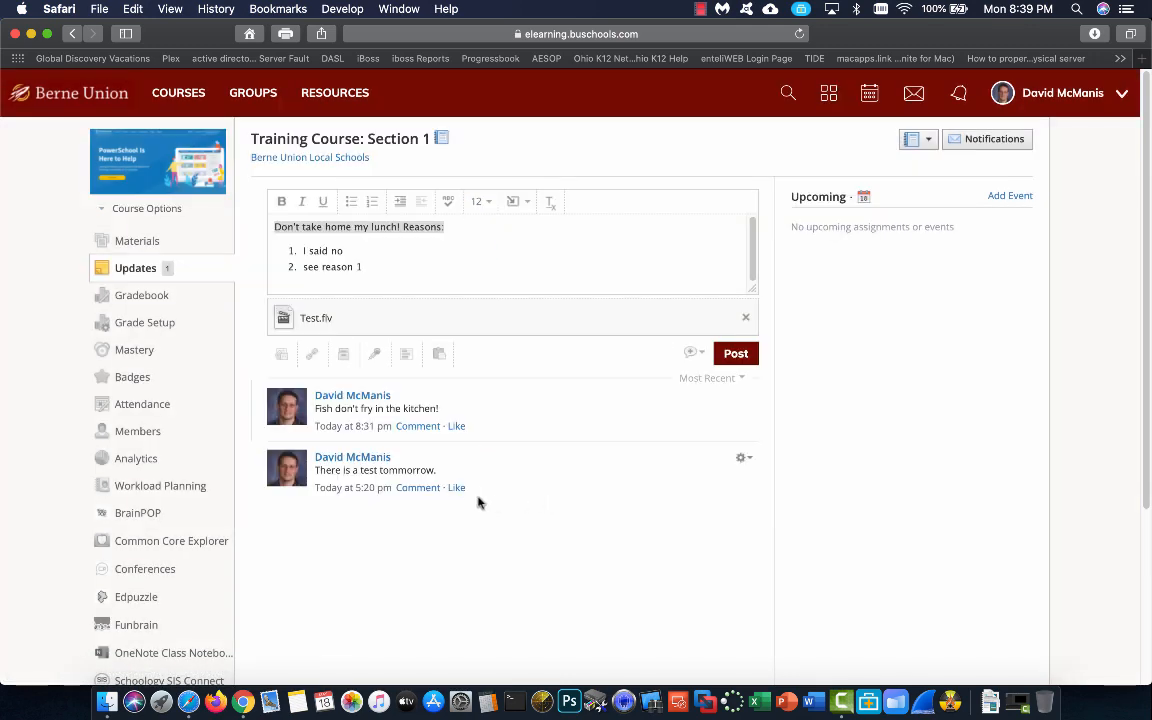
{"action": "left_click", "coordinate": [744, 317]}
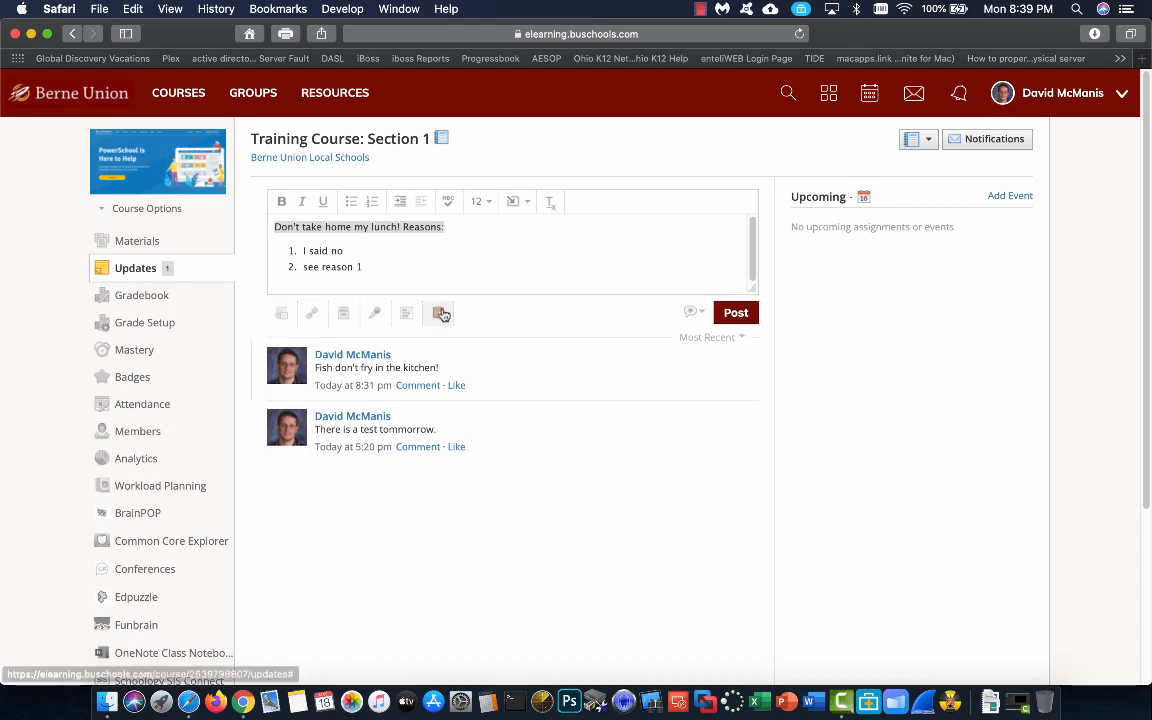
Step: Open the audio recorder for the draft update and cancel it without inserting a recording
{"action": "left_click", "coordinate": [375, 316]}
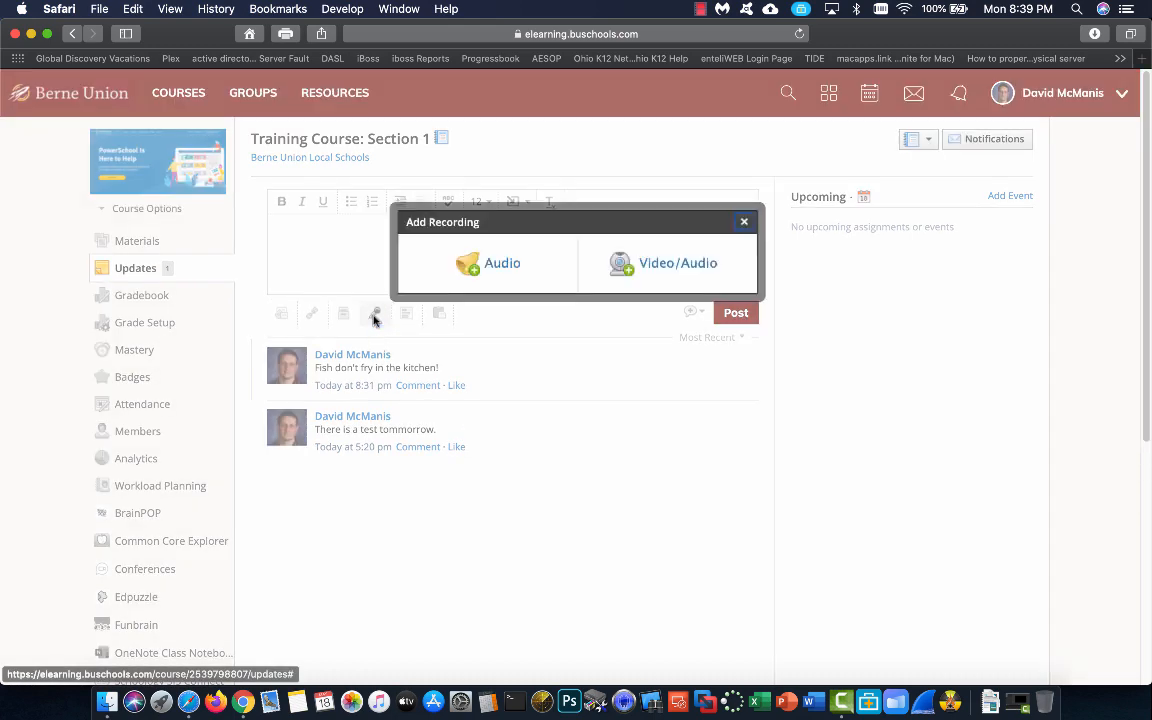
{"action": "left_click", "coordinate": [508, 266]}
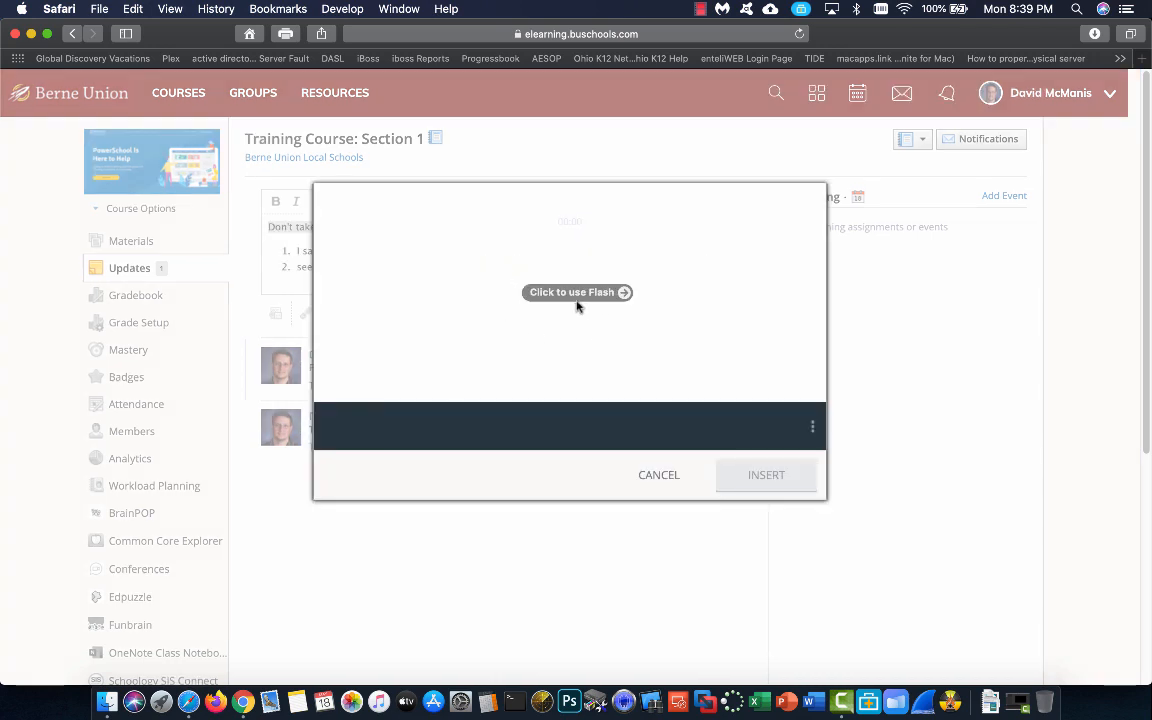
{"action": "left_click", "coordinate": [659, 476]}
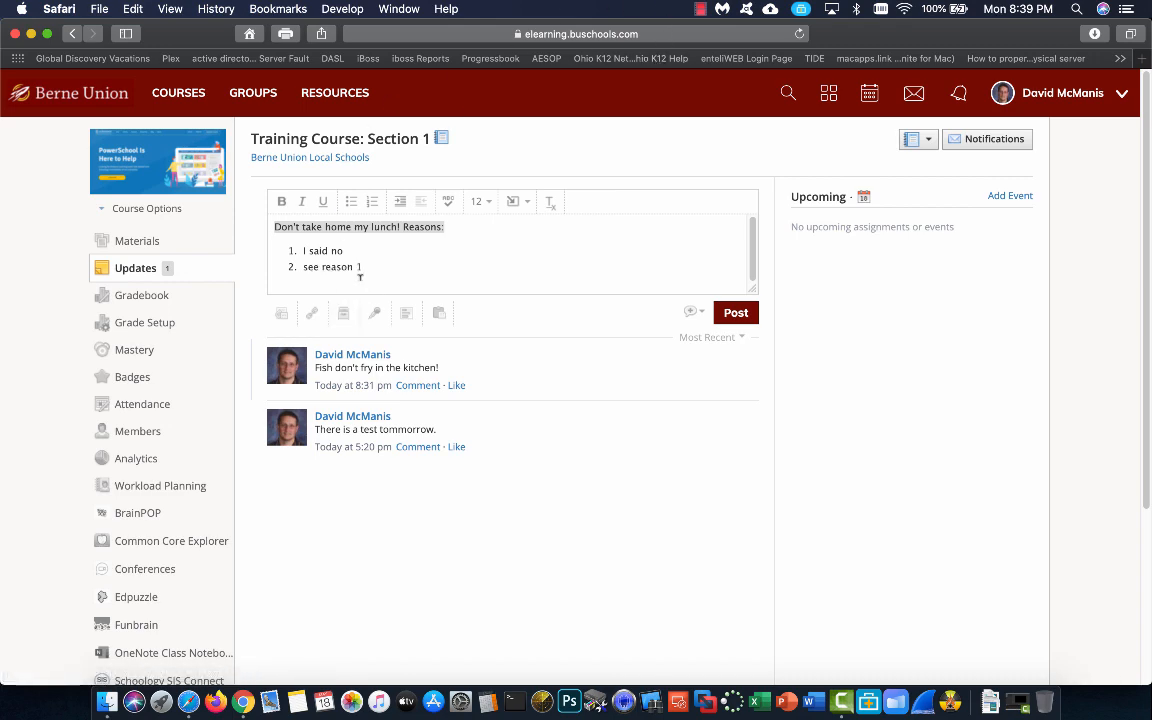
Step: Add a poll to the update asking "What do you like?" with the options ice cream, pizza and cake
{"action": "left_click", "coordinate": [406, 314]}
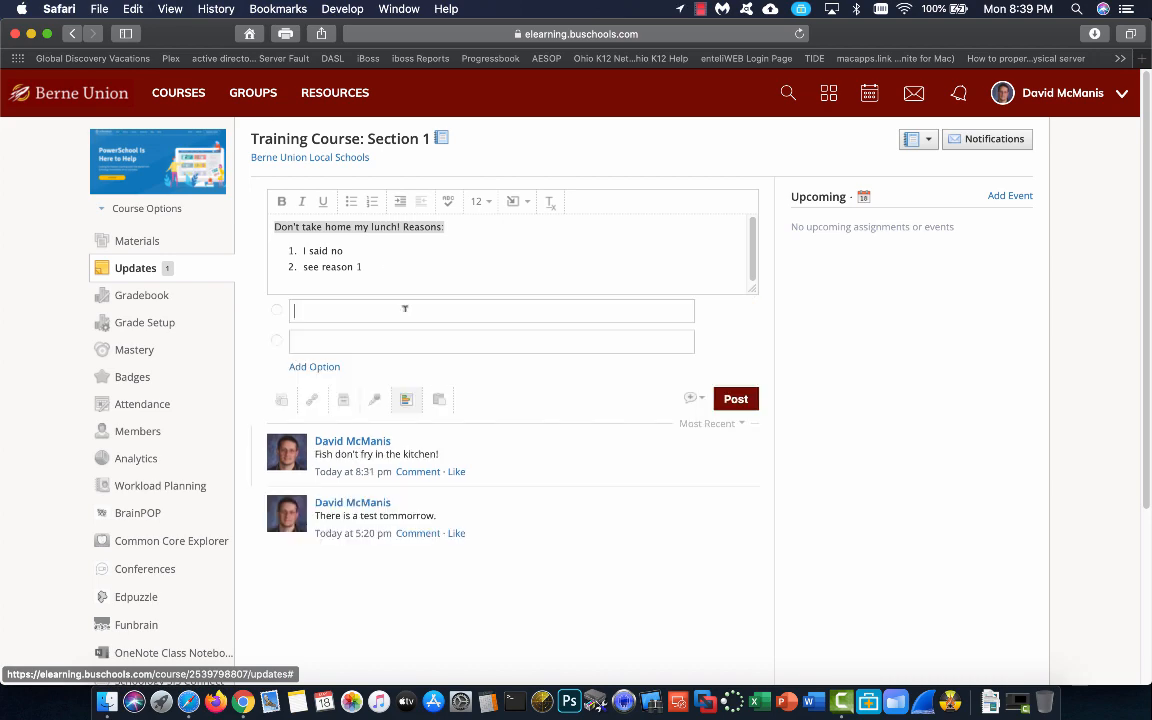
{"action": "left_click_drag", "start_coordinate": [362, 268], "coordinate": [266, 219]}
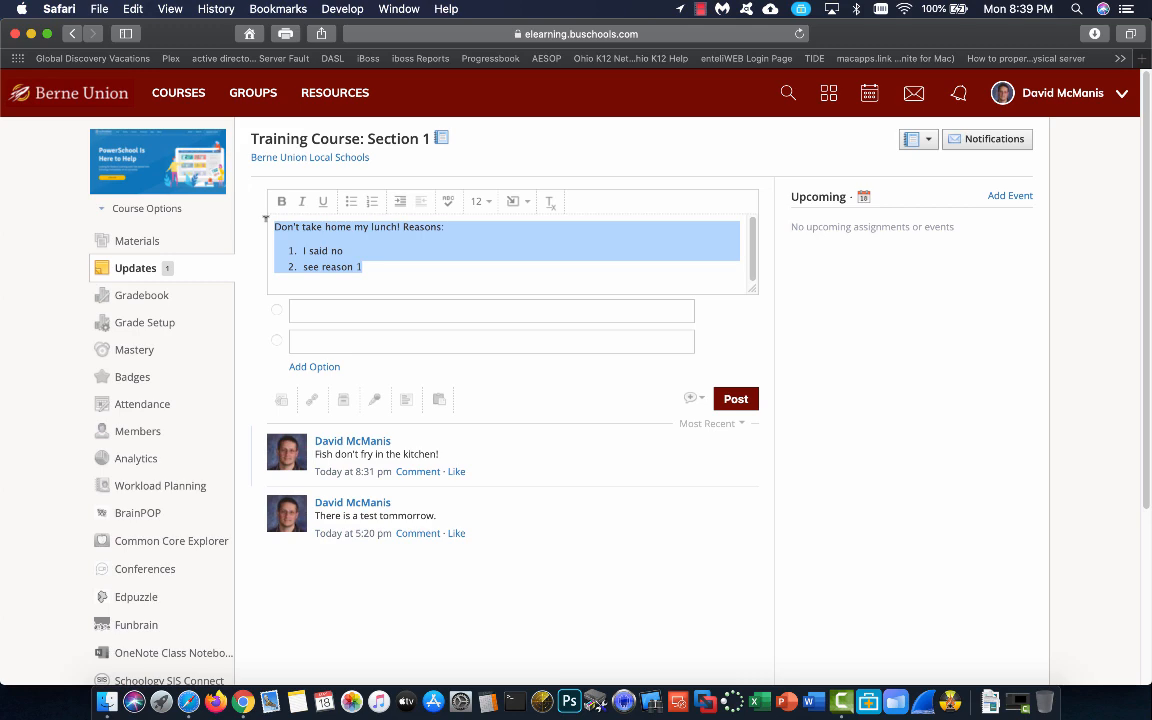
{"action": "type", "text": "Wh"}
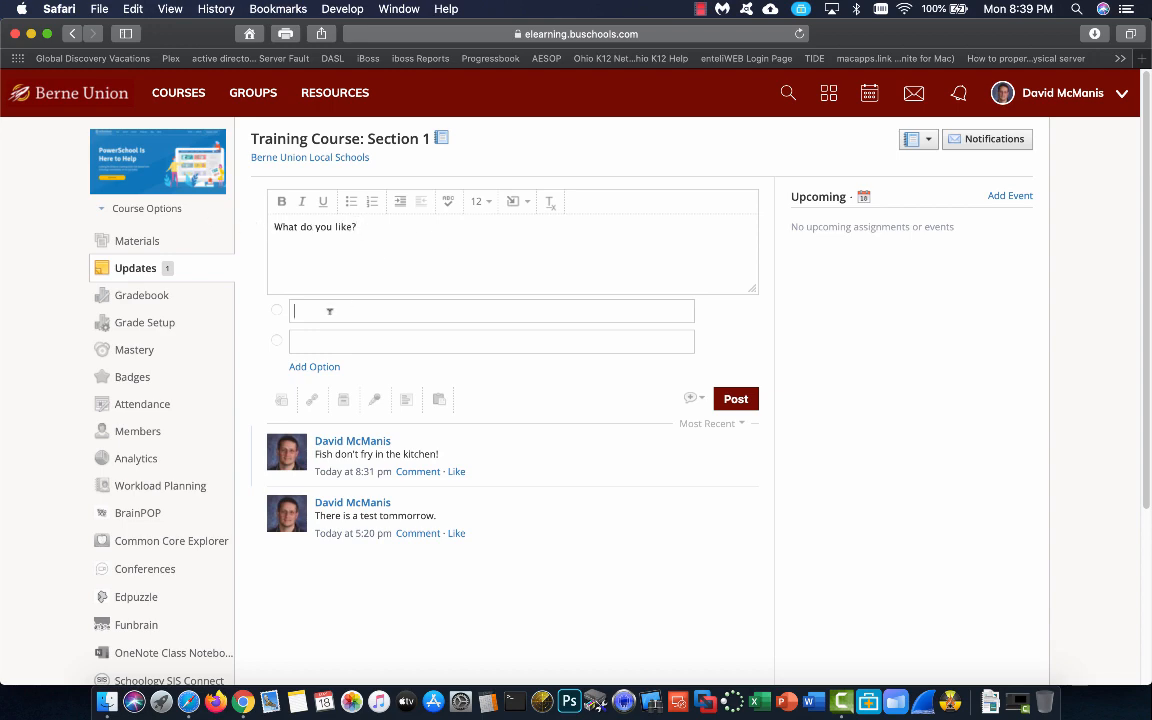
{"action": "type", "text": "ice cream"}
{"action": "left_click", "coordinate": [316, 367]}
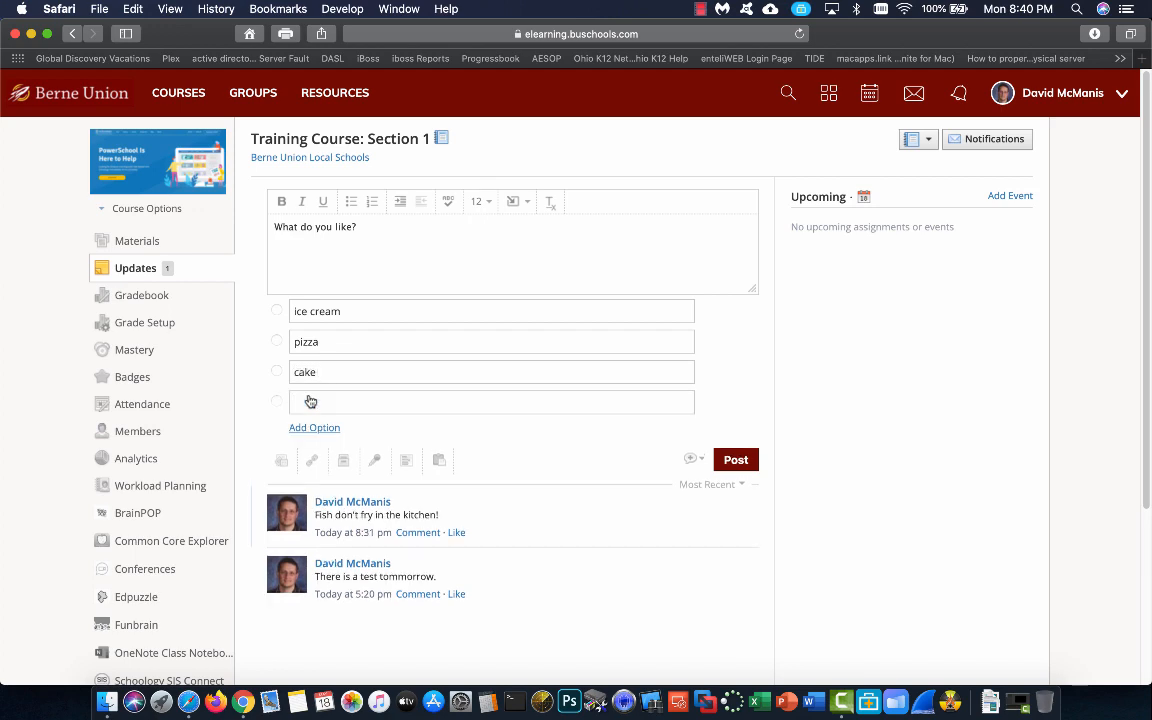
Step: Try adding "bubble gum" as the fourth poll option, and remove that option
{"action": "left_click", "coordinate": [310, 401]}
{"action": "type", "text": "bubble gum"}
{"action": "left_click", "coordinate": [747, 401]}
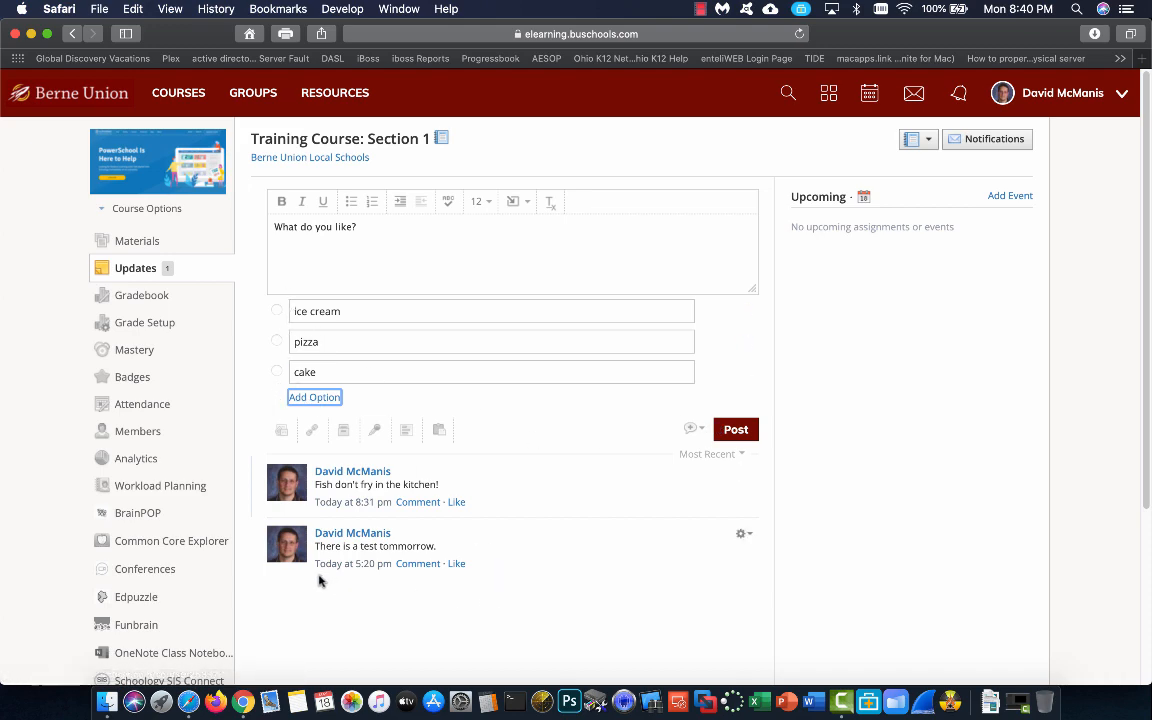
Step: Post the "What do you like?" poll to the course and vote for pizza
{"action": "left_click", "coordinate": [738, 429]}
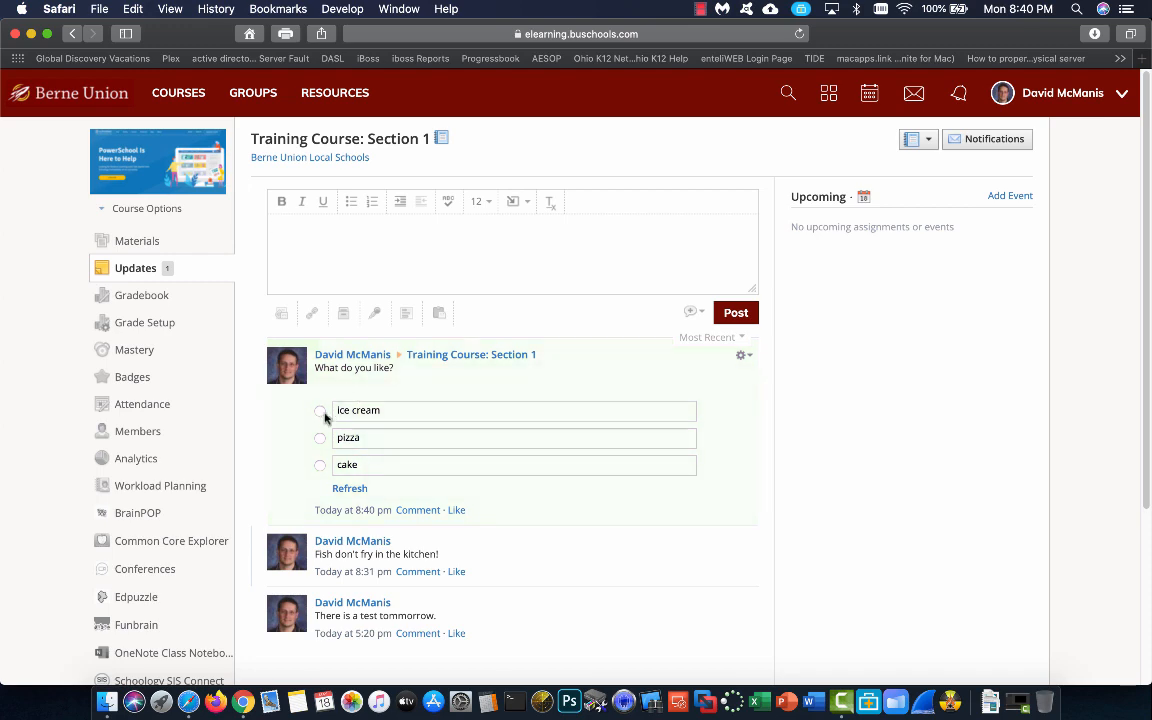
{"action": "left_click", "coordinate": [319, 438]}
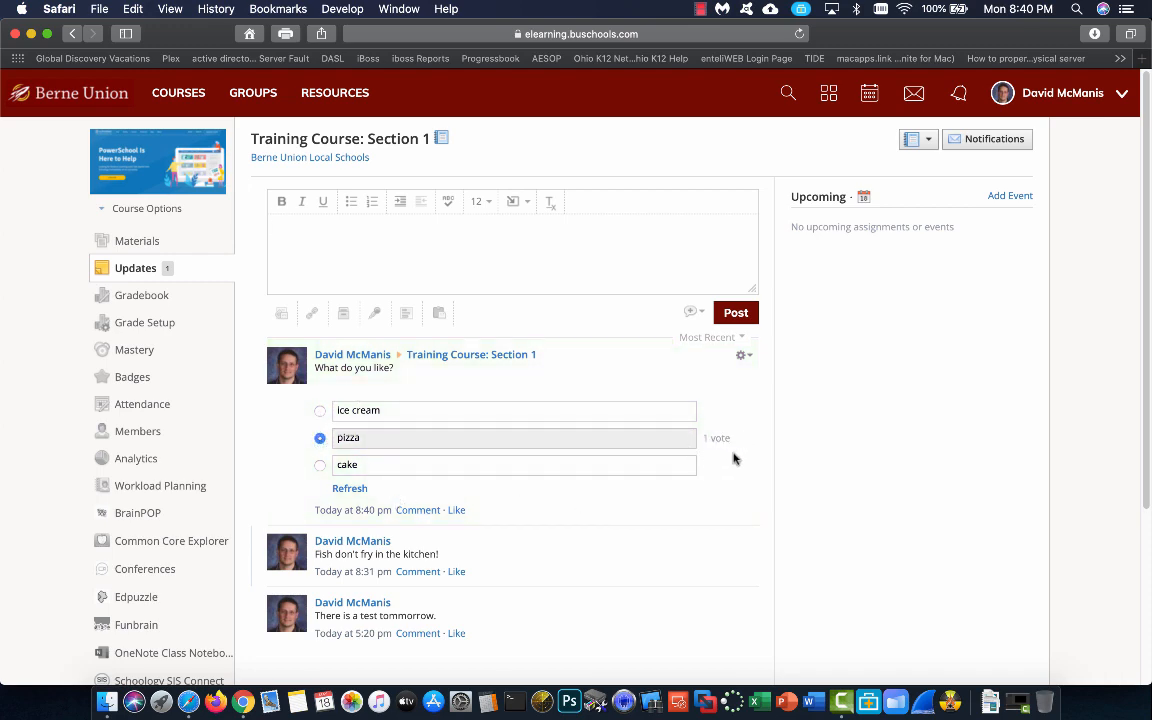
Step: Draft the update "This is stupid.", open its additional course choices, and toggle Tech Tutorials: Section 1 before closing them
{"action": "left_click", "coordinate": [357, 227]}
{"action": "left_click", "coordinate": [438, 313]}
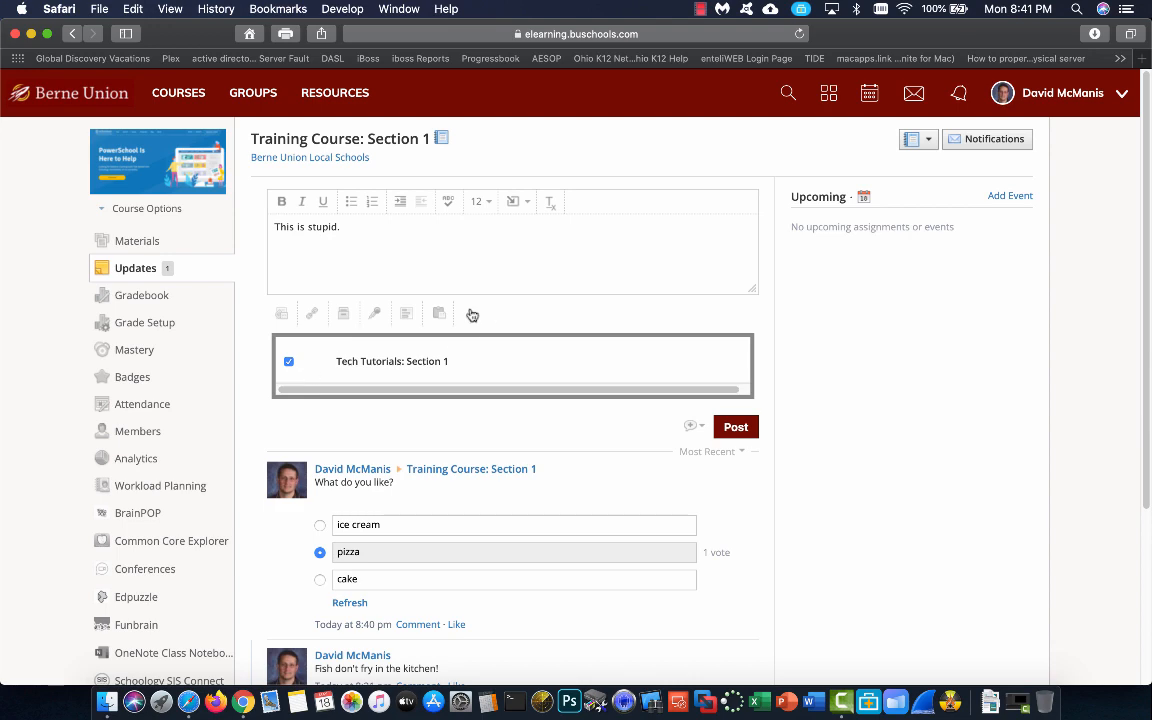
{"action": "left_click", "coordinate": [288, 361]}
{"action": "left_click", "coordinate": [437, 316]}
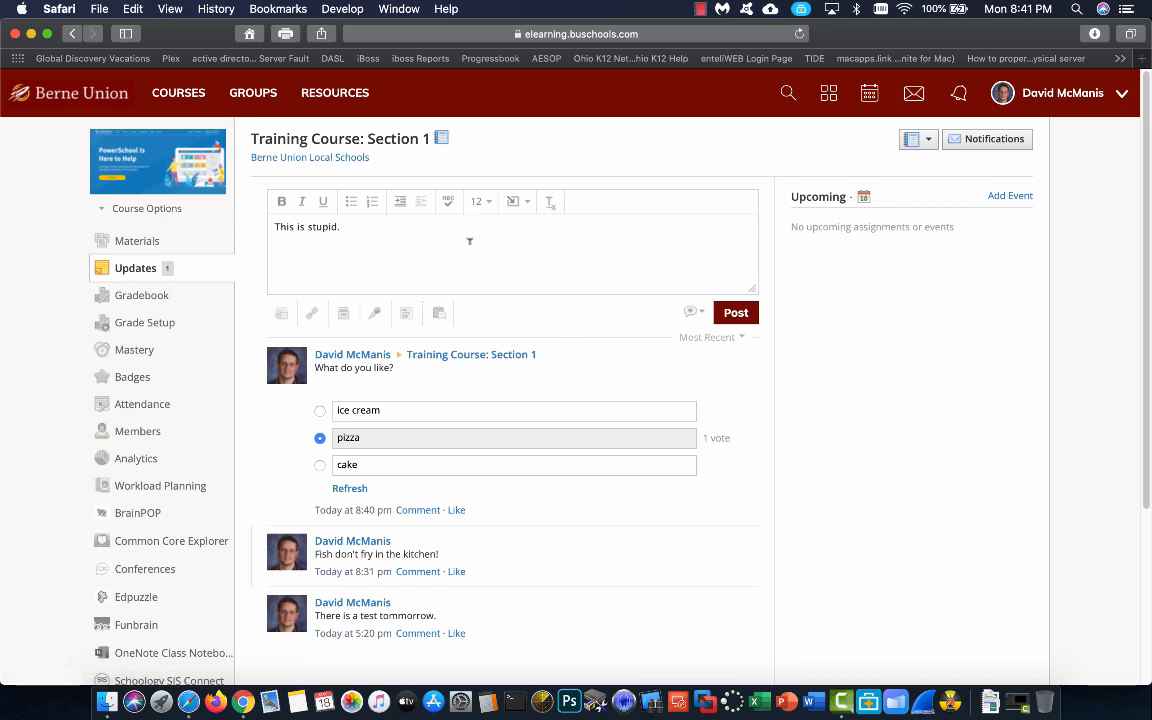
Step: Replace the draft update's text with "Test Friday!"
{"action": "left_click_drag", "start_coordinate": [334, 238], "coordinate": [259, 214]}
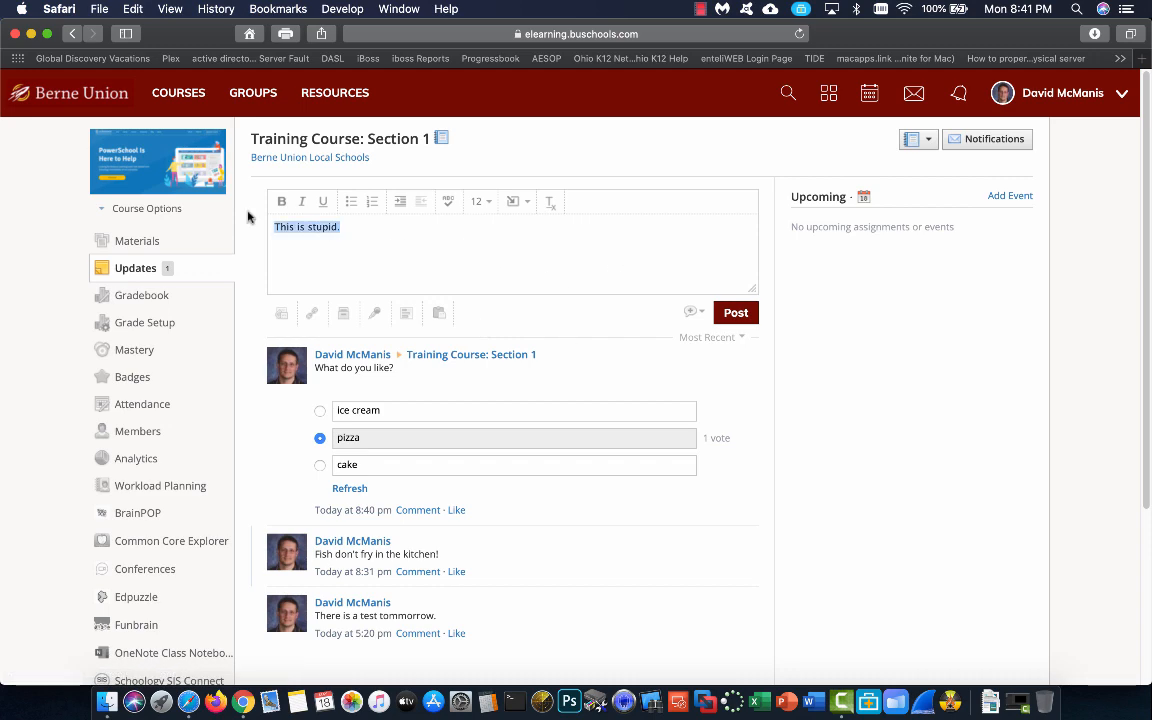
{"action": "type", "text": "Test Fir"}
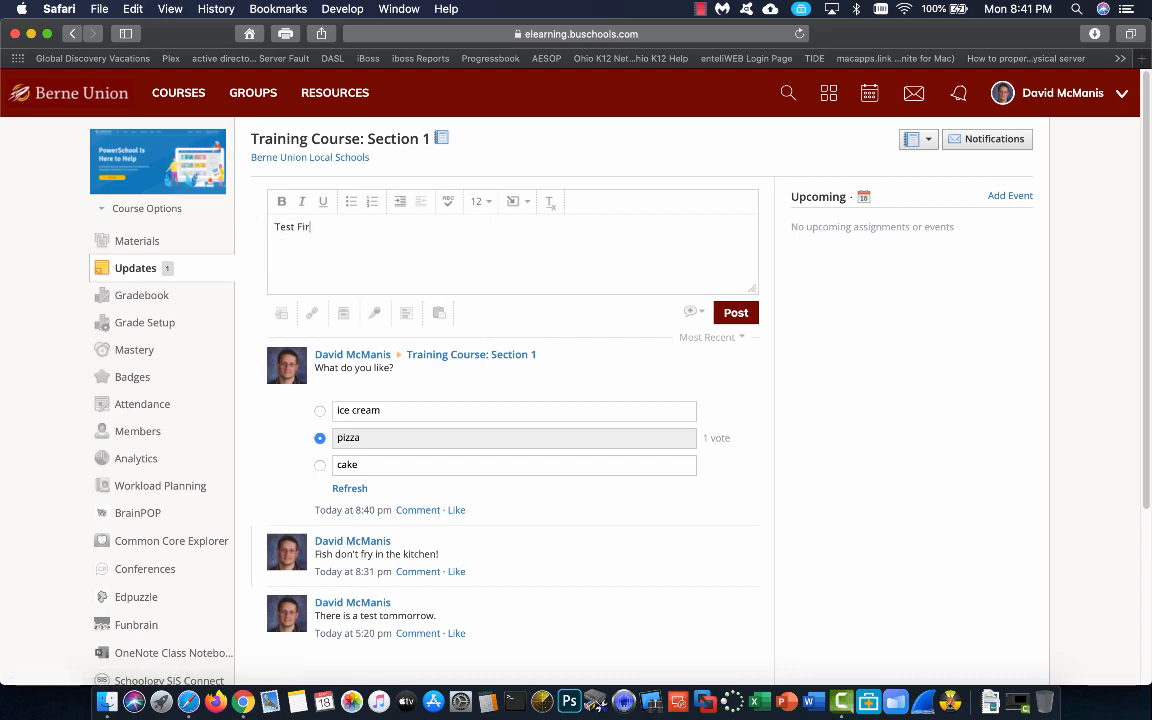
{"action": "type", "text": "day"}
{"action": "type", "text": "ri"}
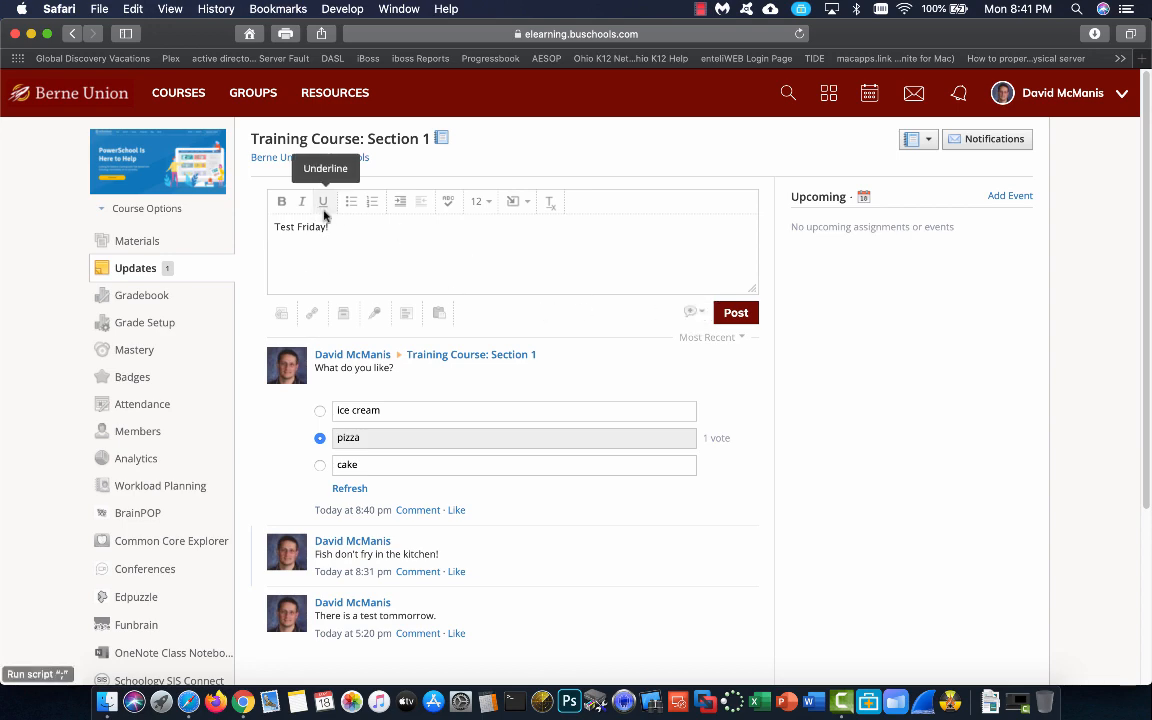
Step: Mark the "Test Friday!" update as an announcement and post it to the course
{"action": "left_click", "coordinate": [697, 313]}
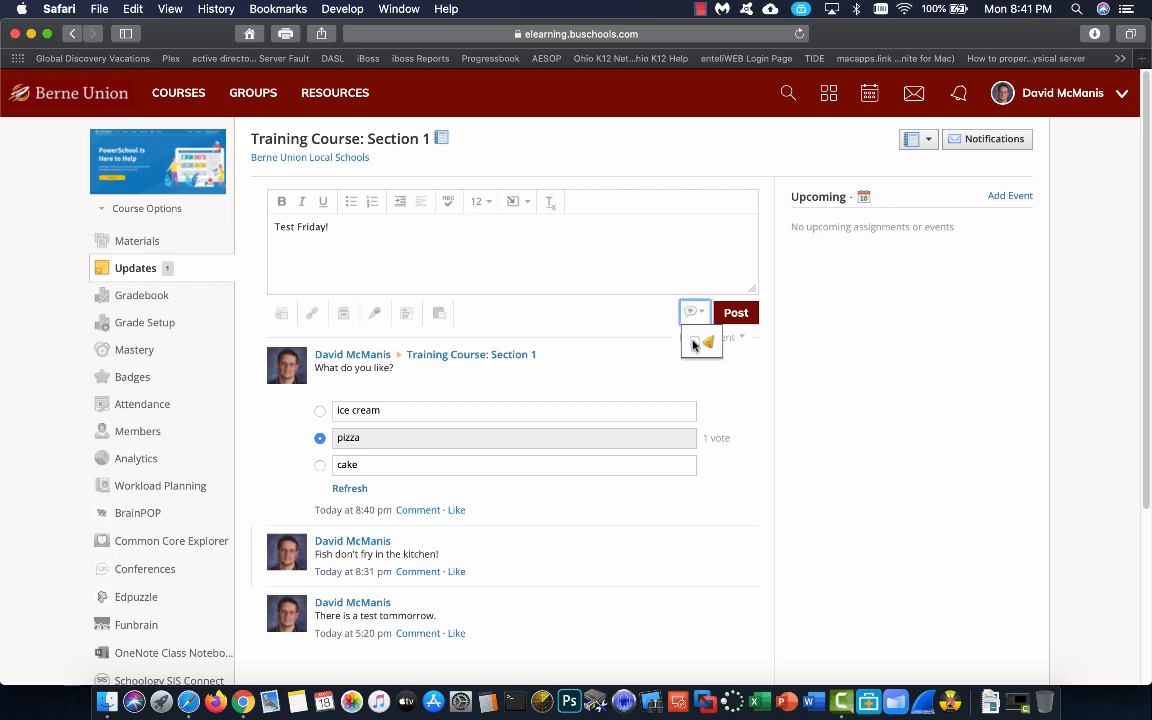
{"action": "left_click", "coordinate": [694, 343]}
{"action": "left_click", "coordinate": [736, 313]}
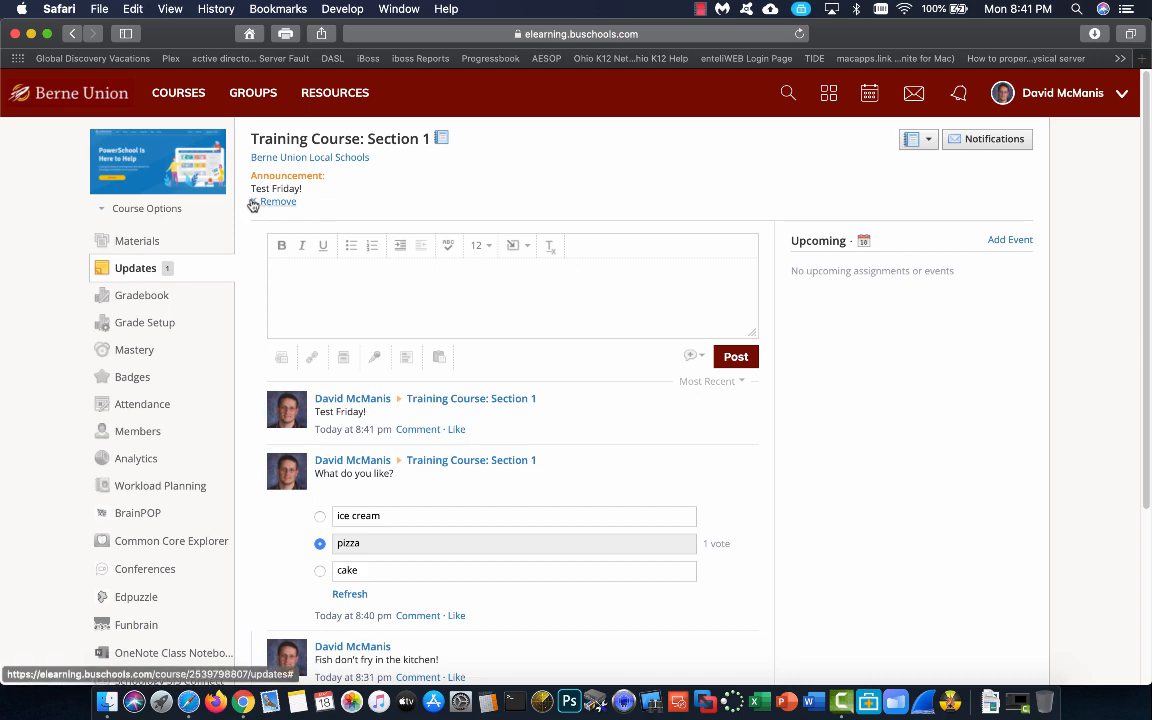
{"action": "left_click", "coordinate": [100, 208]}
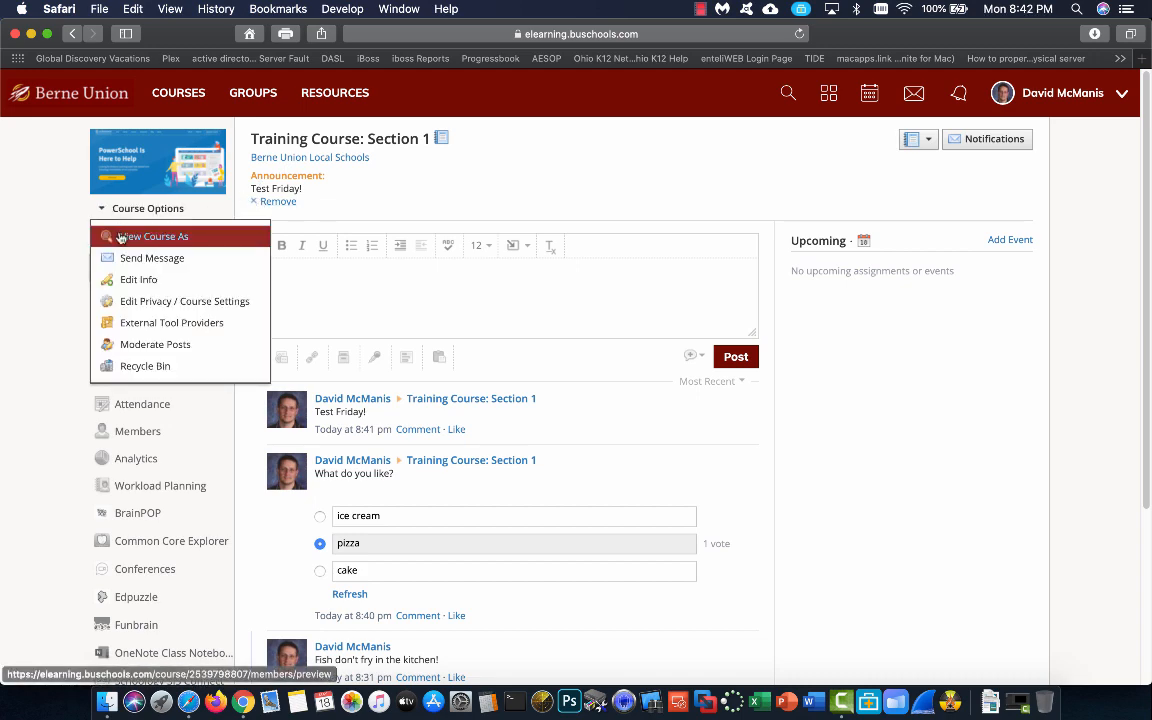
{"action": "left_click", "coordinate": [120, 237]}
{"action": "left_click", "coordinate": [415, 240]}
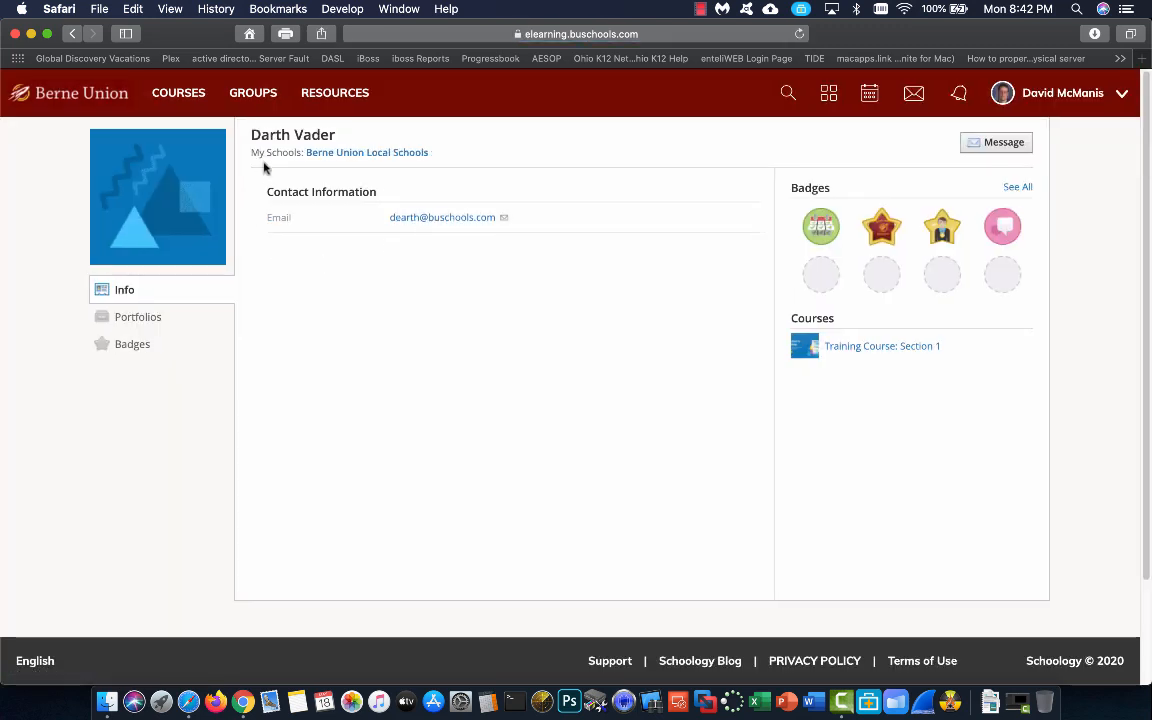
{"action": "left_click", "coordinate": [175, 93]}
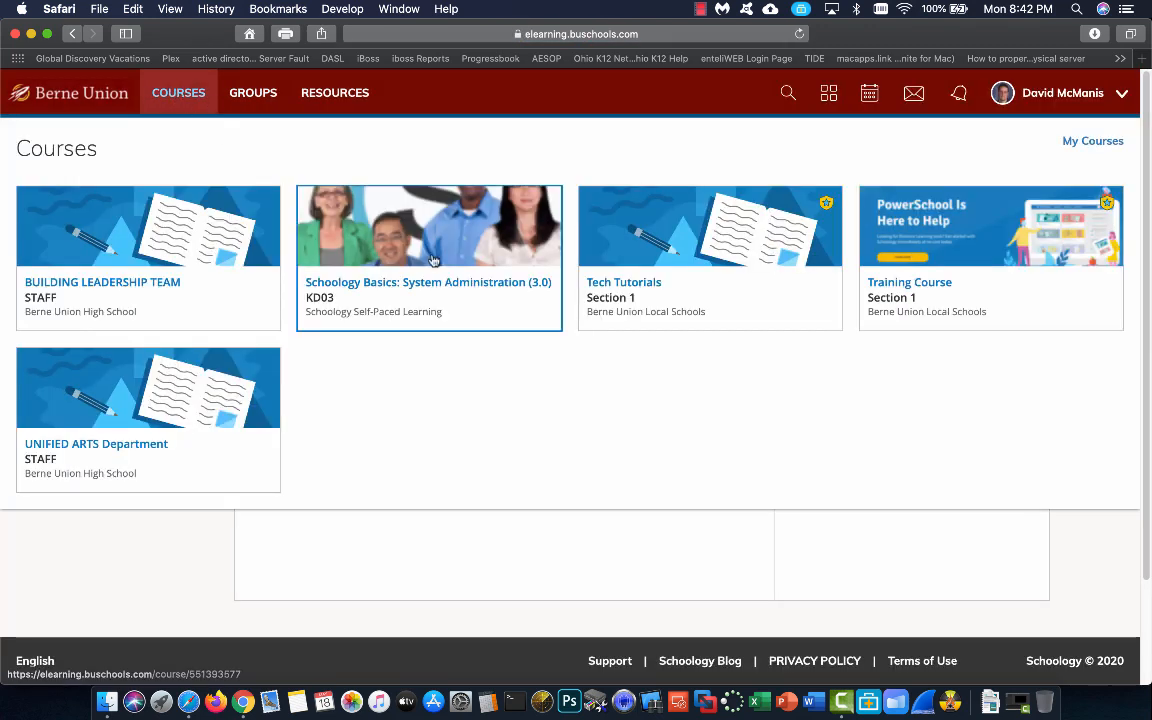
{"action": "left_click", "coordinate": [869, 260]}
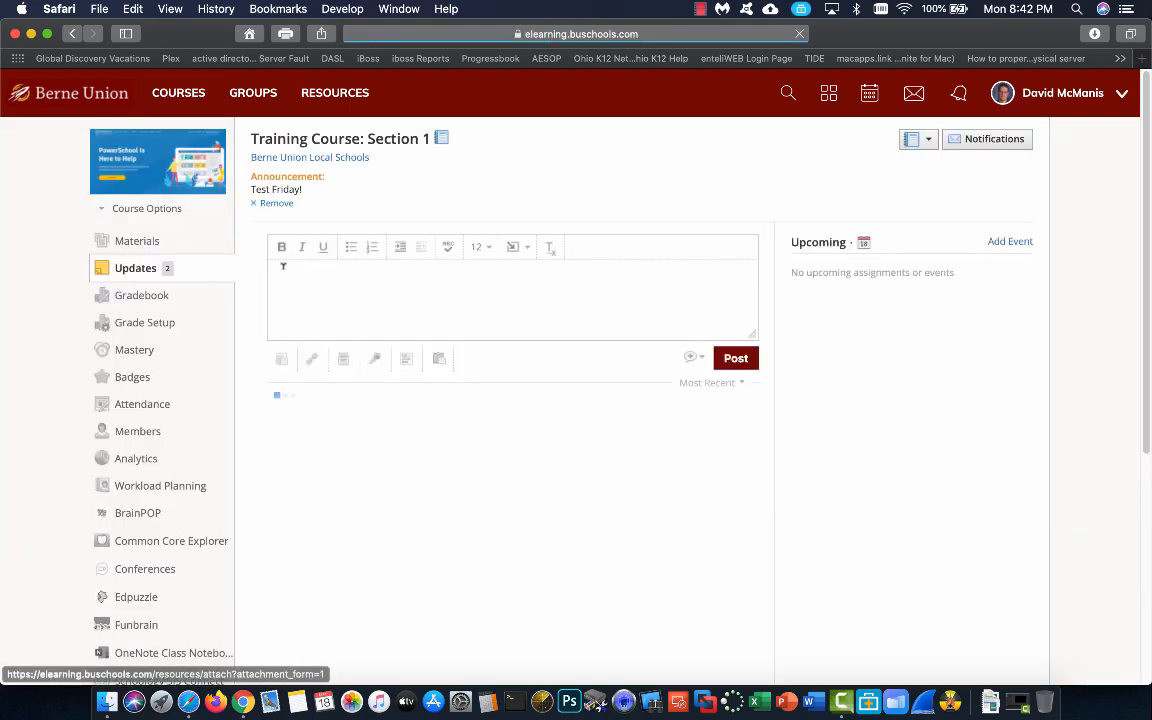
Step: Preview Training Course: Section 1 as the enrolled student to check the announcement and updates, and return to the course
{"action": "left_click", "coordinate": [152, 210]}
{"action": "left_click", "coordinate": [168, 236]}
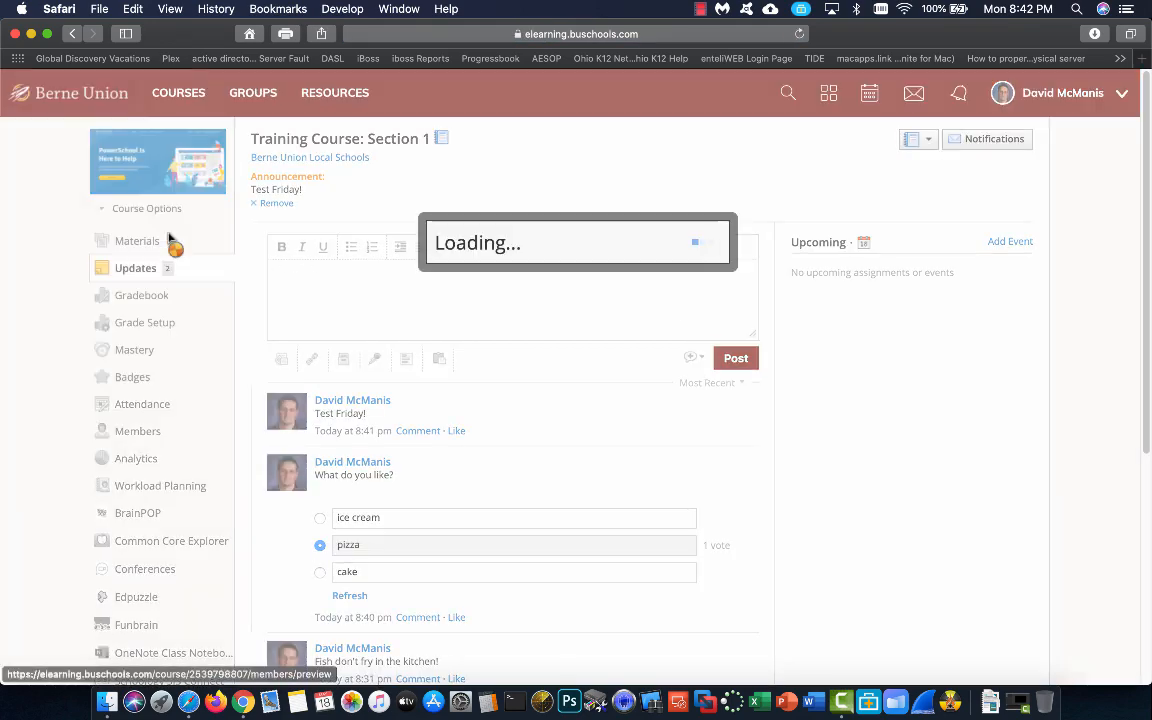
{"action": "left_click", "coordinate": [445, 248]}
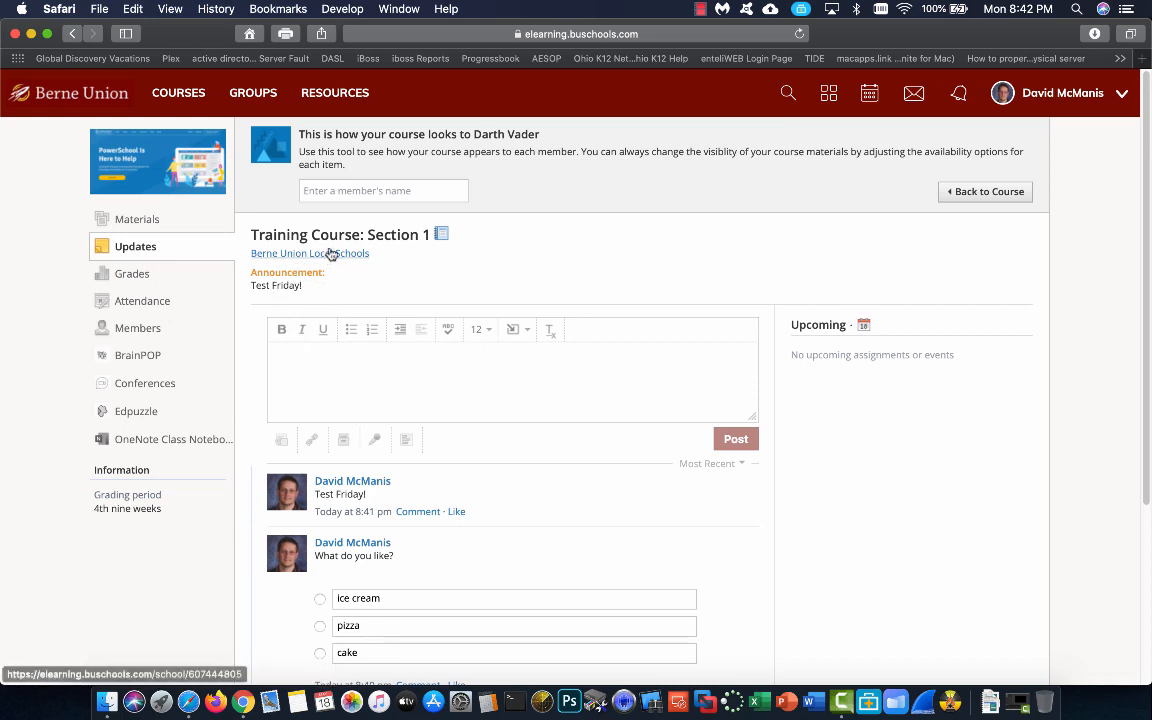
{"action": "left_click", "coordinate": [1008, 193]}
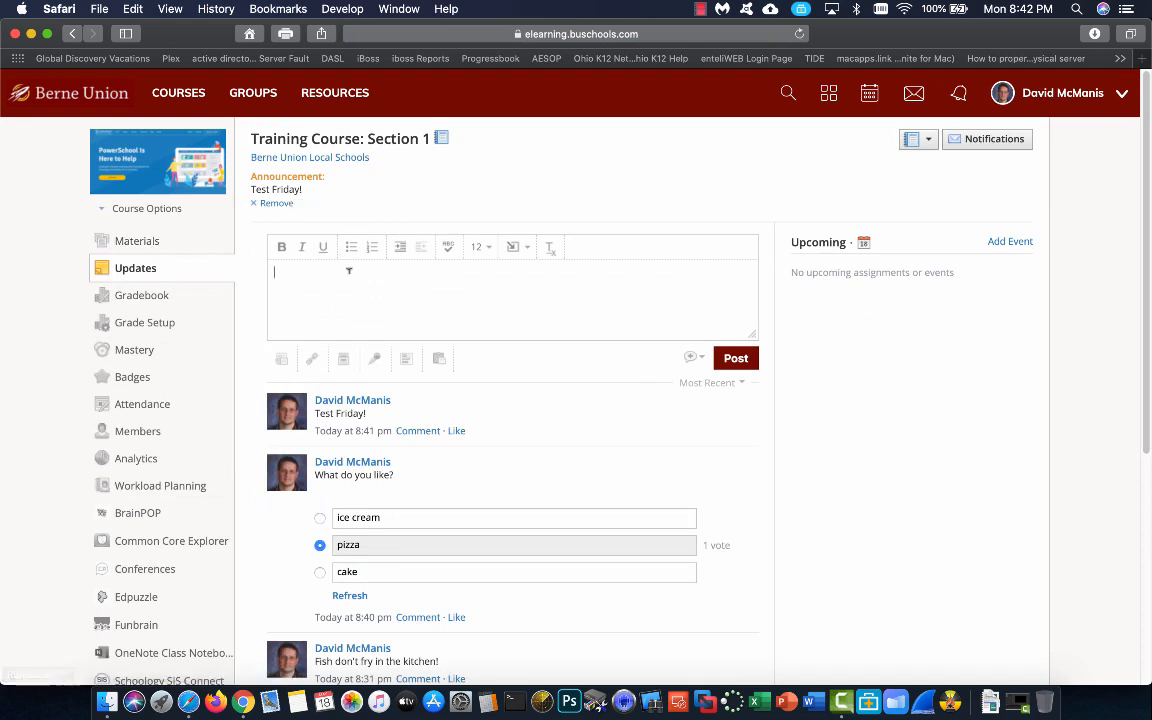
Step: Post the plain update "test" to the course without marking it as an announcement, and open the announcement option for another update
{"action": "left_click", "coordinate": [349, 279]}
{"action": "type", "text": "test"}
{"action": "left_click", "coordinate": [749, 364]}
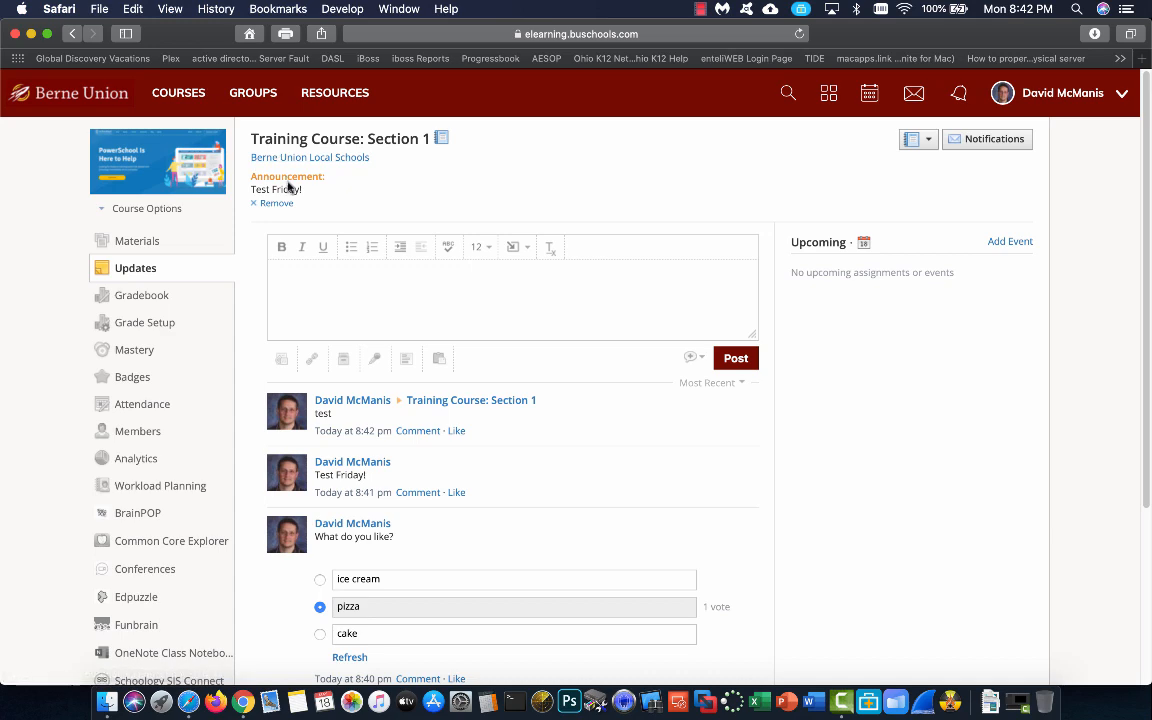
{"action": "left_click", "coordinate": [700, 358]}
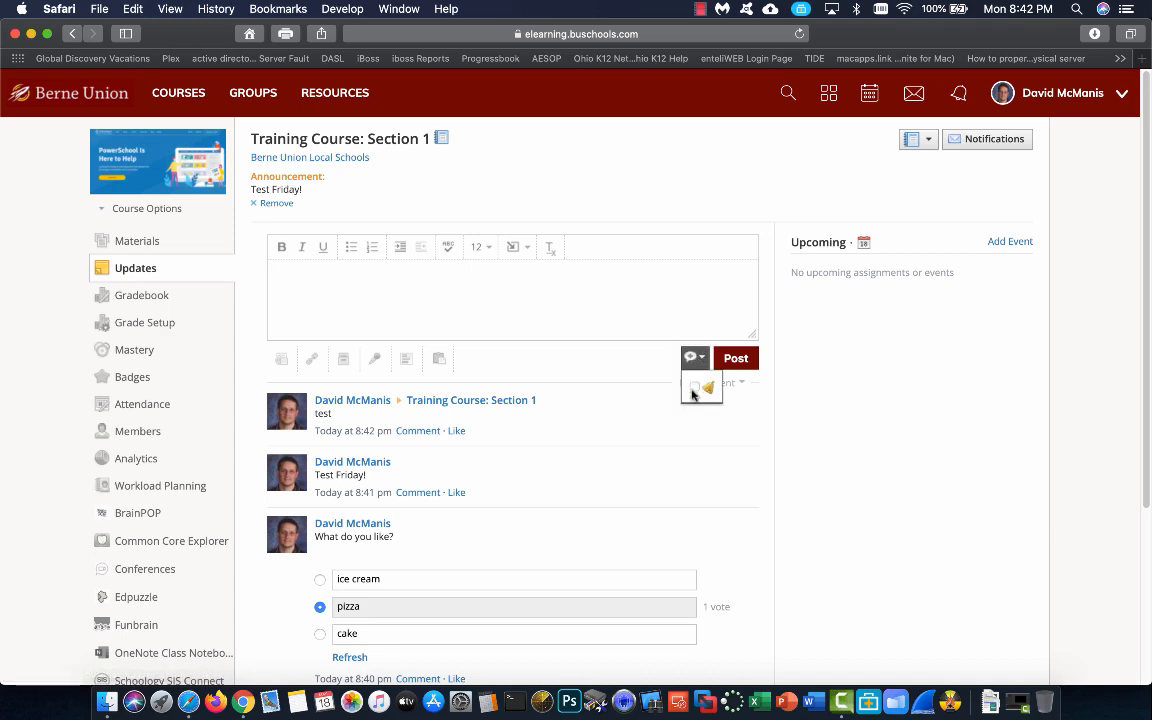